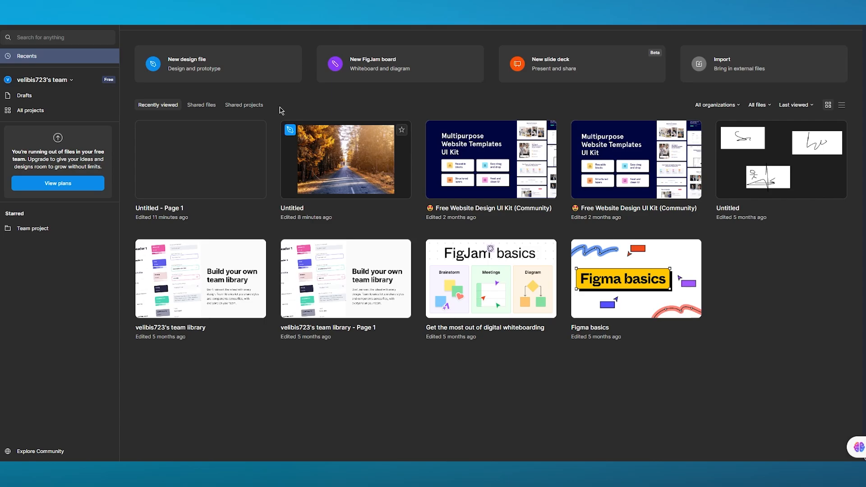
- Open the recent Untitled design file with the autumn road photo and delete its existing frame from the canvas
left_click(231, 63)
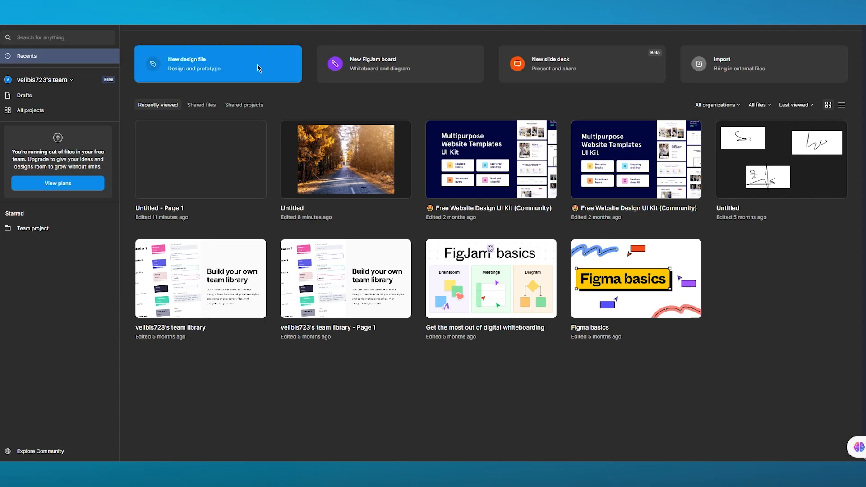
double_click(323, 144)
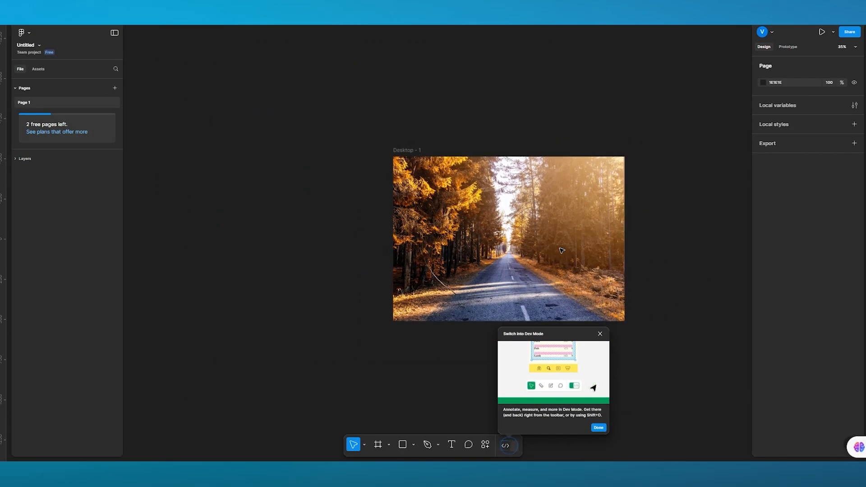
left_click_drag(648, 81, 395, 340)
key("Delete")
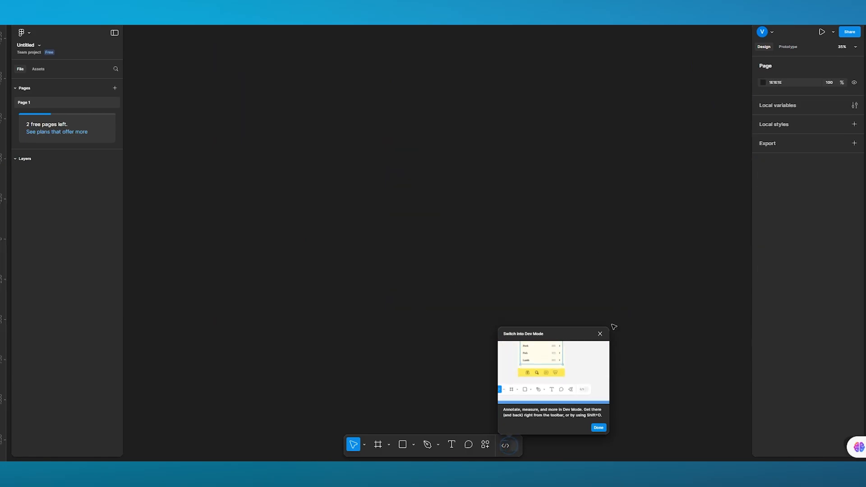
left_click(600, 334)
- Add a new frame using the 1440 × 1024 Desktop preset
scroll(378, 236, "down", 1)
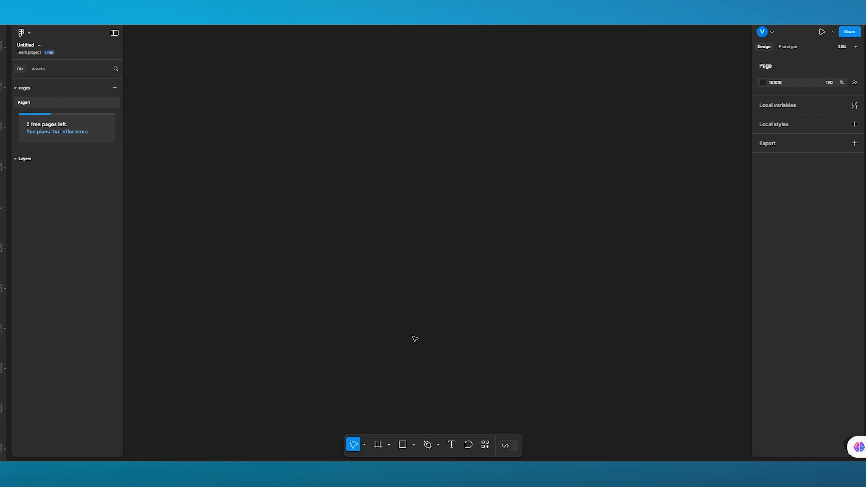
left_click(377, 448)
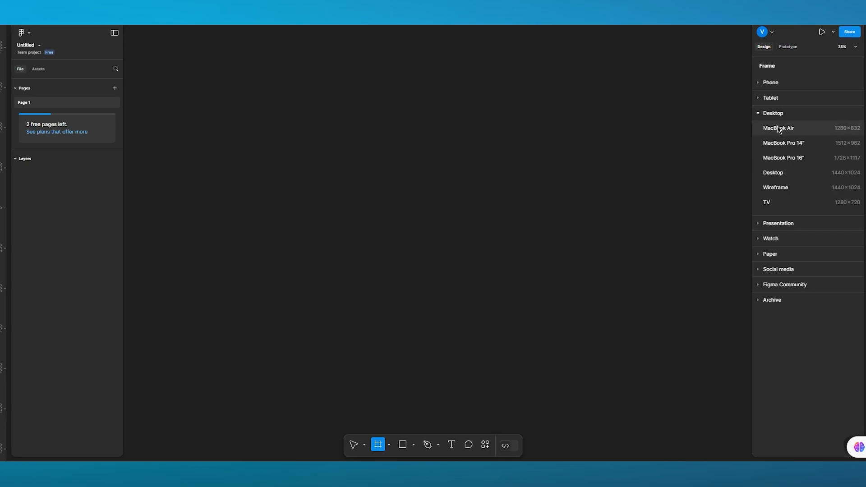
left_click(774, 173)
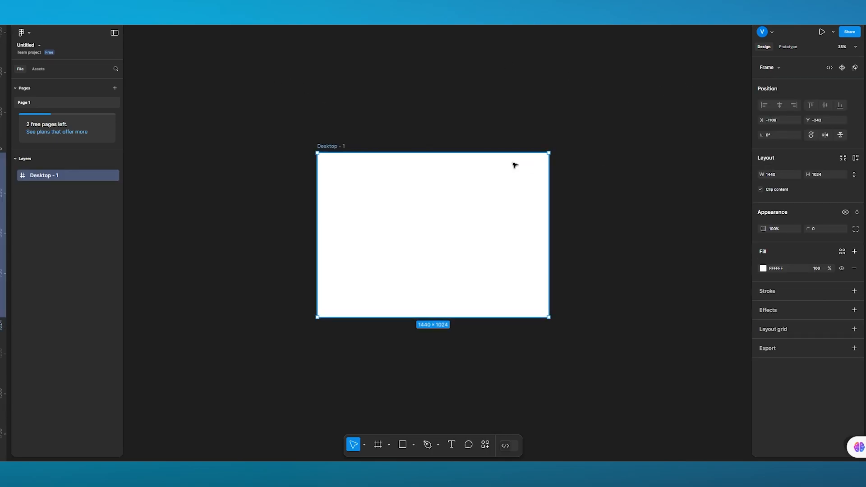
- Draw a 1440 × 1024 rectangle that covers the whole desktop frame
scroll(409, 199, "up", 5)
scroll(409, 199, "down", 5)
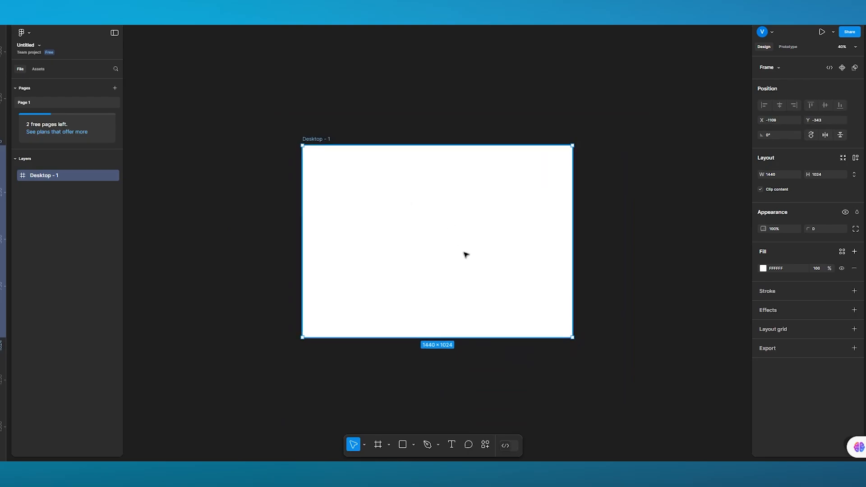
left_click(402, 445)
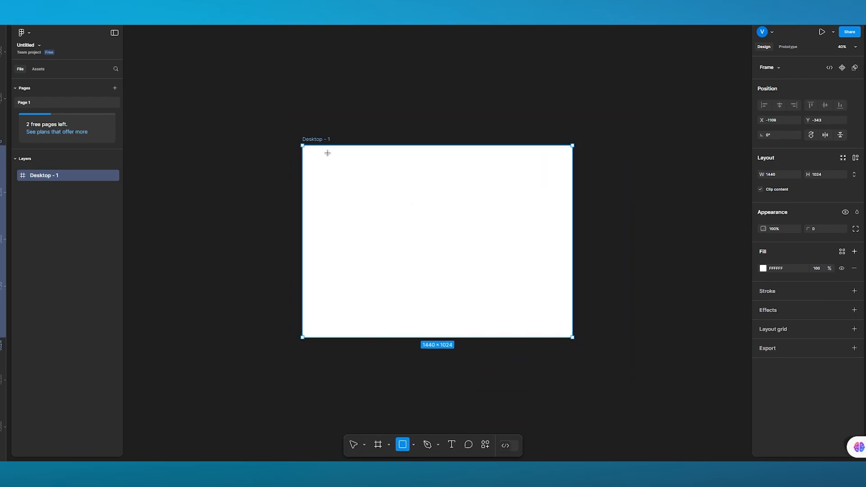
left_click_drag(305, 146, 571, 338)
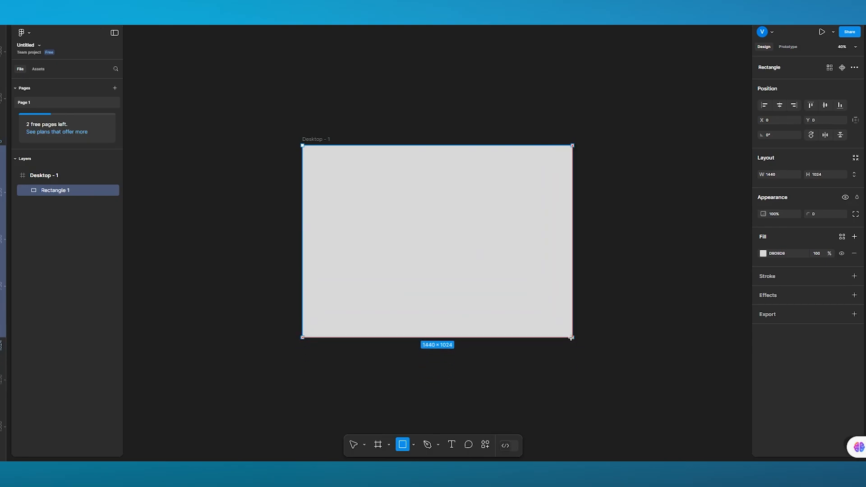
left_click_drag(302, 145, 302, 145)
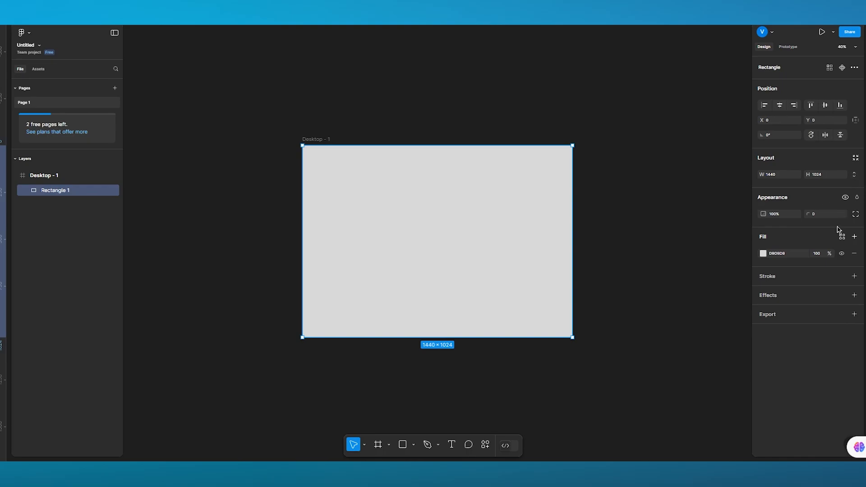
- Change the rectangle's fill to an image, using the silver car picture whose file name ends in 9534956.png
left_click(764, 254)
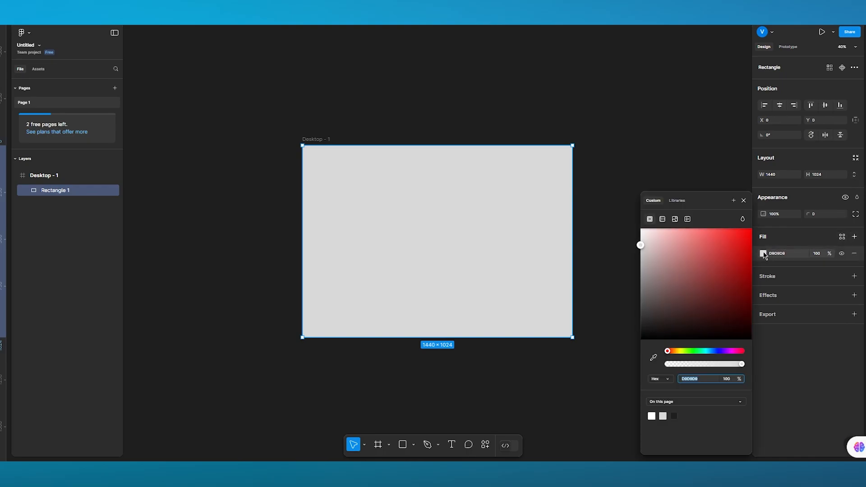
left_click(674, 220)
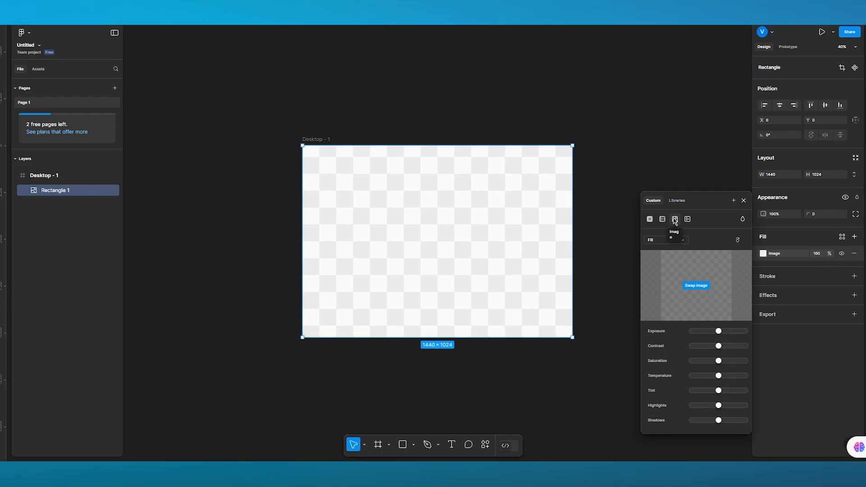
left_click(696, 286)
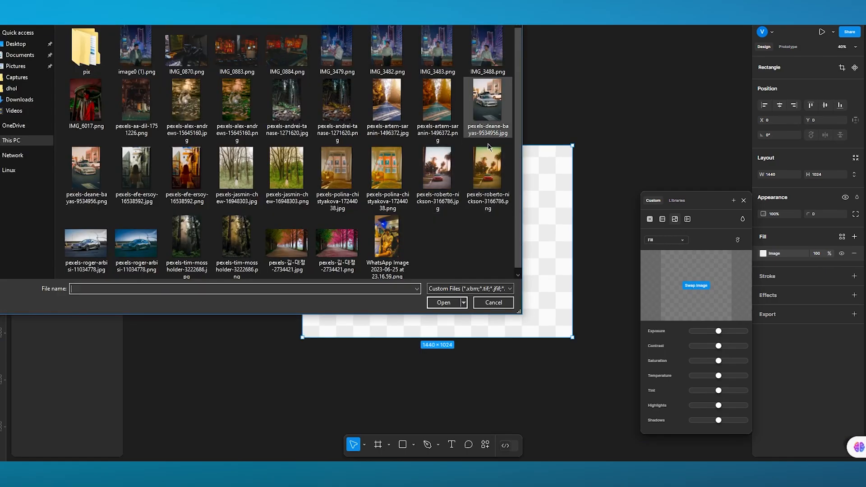
double_click(83, 162)
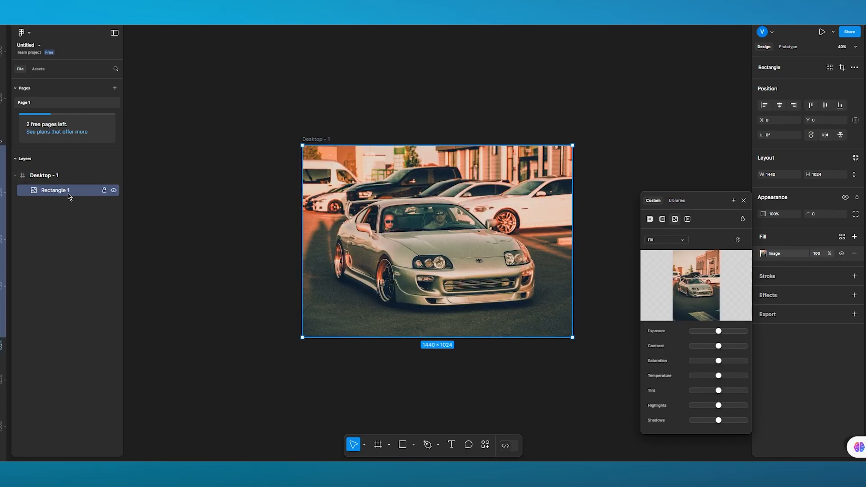
key("ctrl+d")
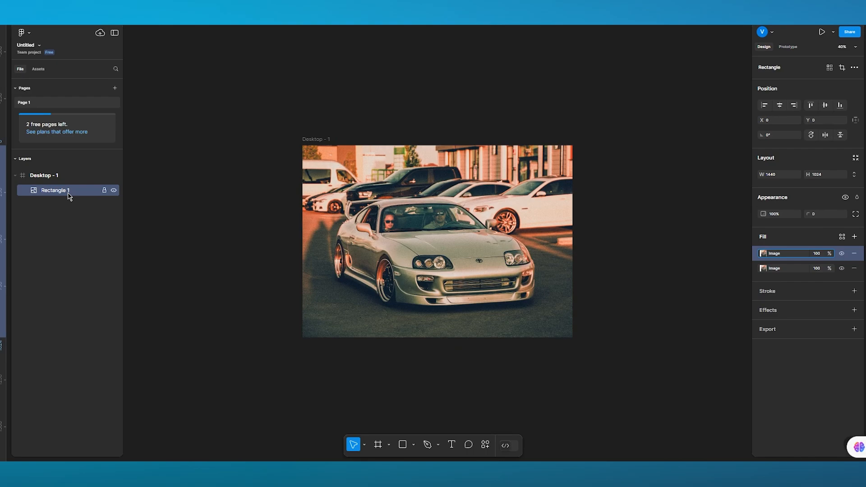
key("ctrl+d")
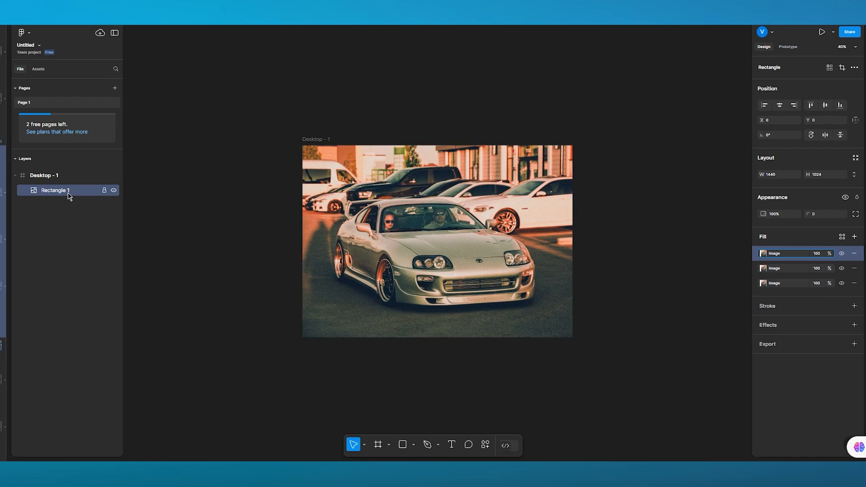
key("ctrl+z")
key("ctrl+z")
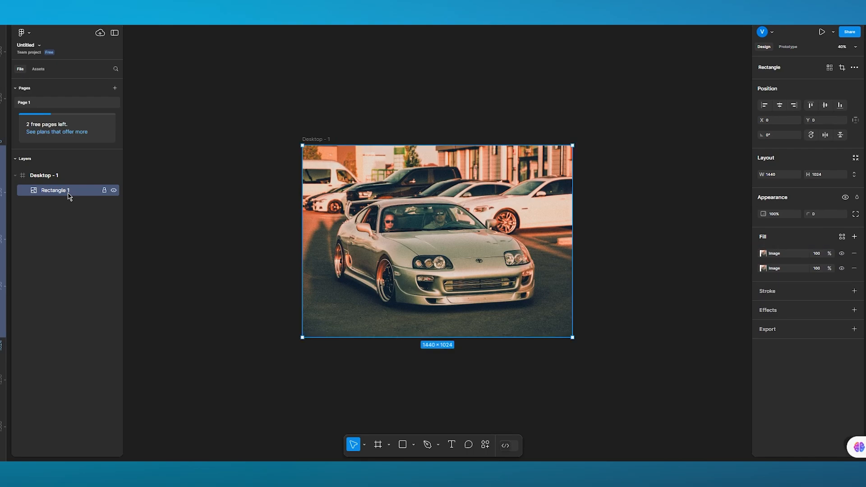
left_click(66, 240)
- Duplicate the image rectangle three times in place within the desktop frame
left_click(53, 195)
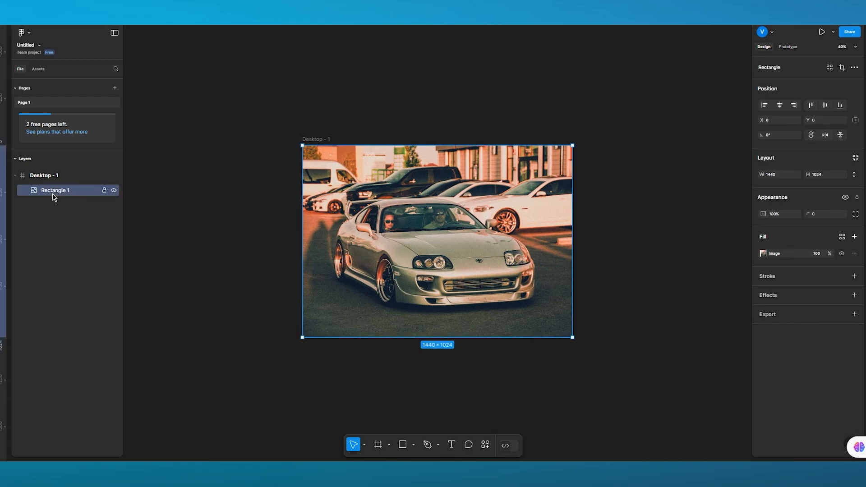
key("ctrl+d")
key("ctrl+d")
key("ctrl+d")
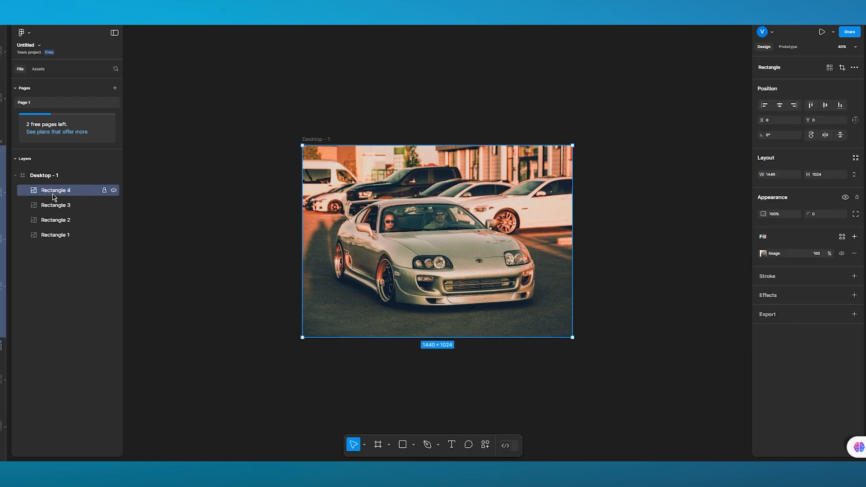
- Swap Rectangle 2's image fill for the red car and palm trees picture whose file name ends in 3166786.png
left_click(60, 220)
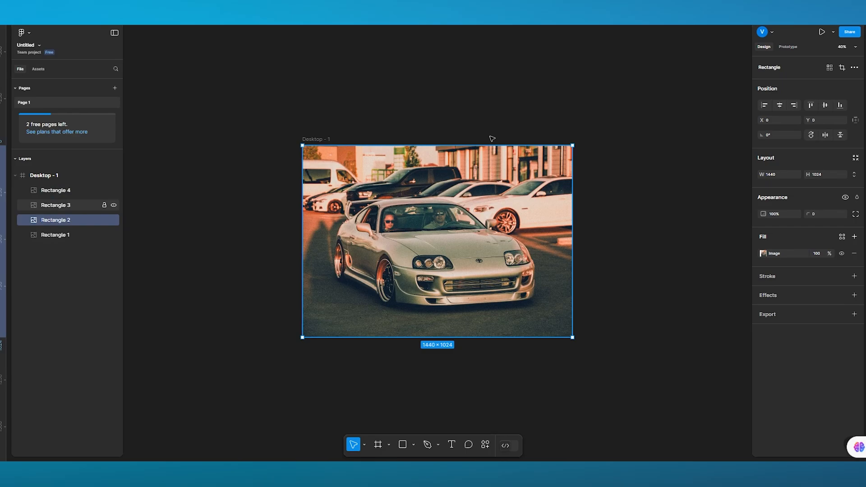
left_click(763, 255)
left_click(697, 307)
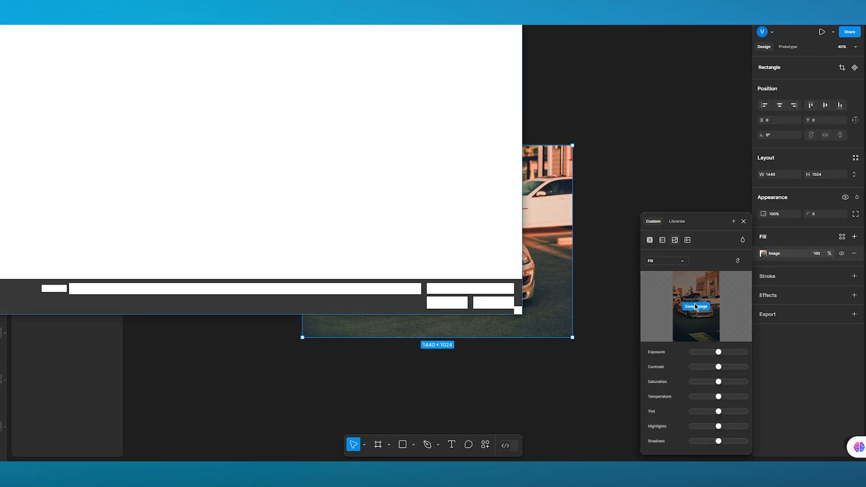
double_click(486, 180)
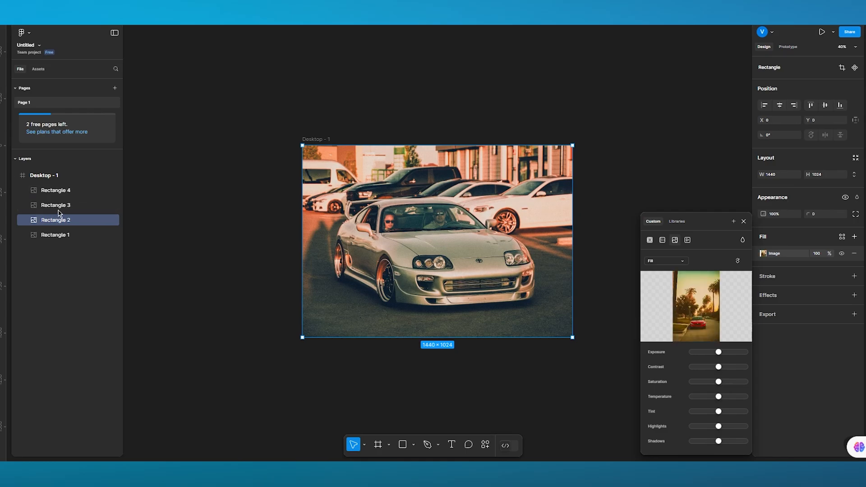
- Swap Rectangle 3's image fill for the green forest picture whose file name ends in 16948303.png
left_click(59, 206)
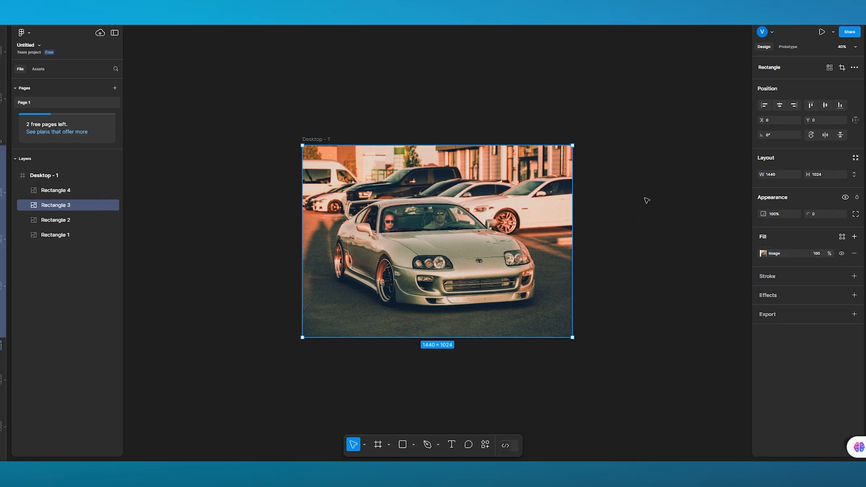
left_click(763, 254)
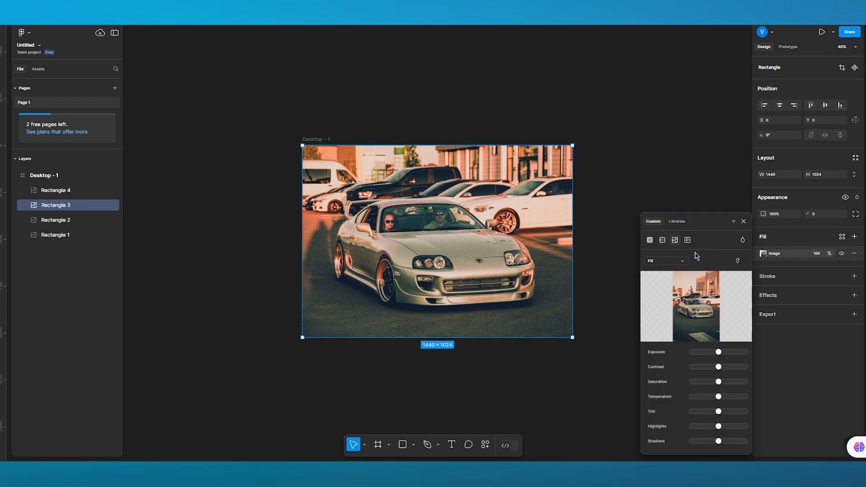
left_click(693, 307)
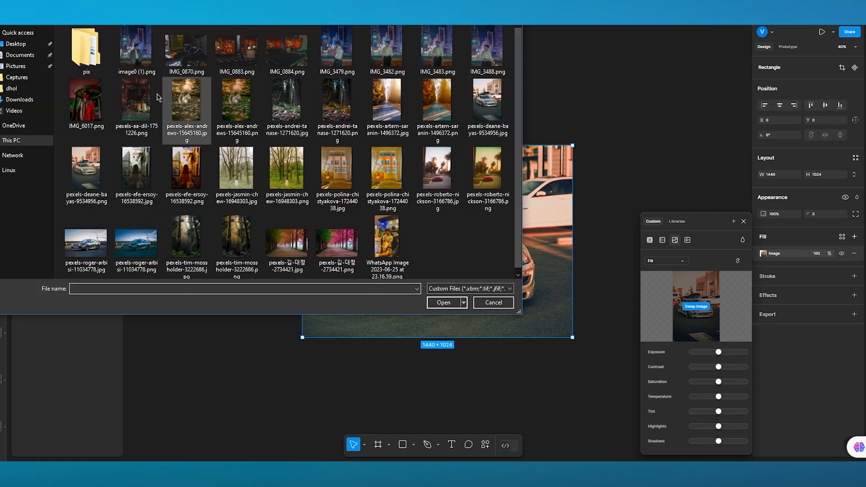
double_click(288, 171)
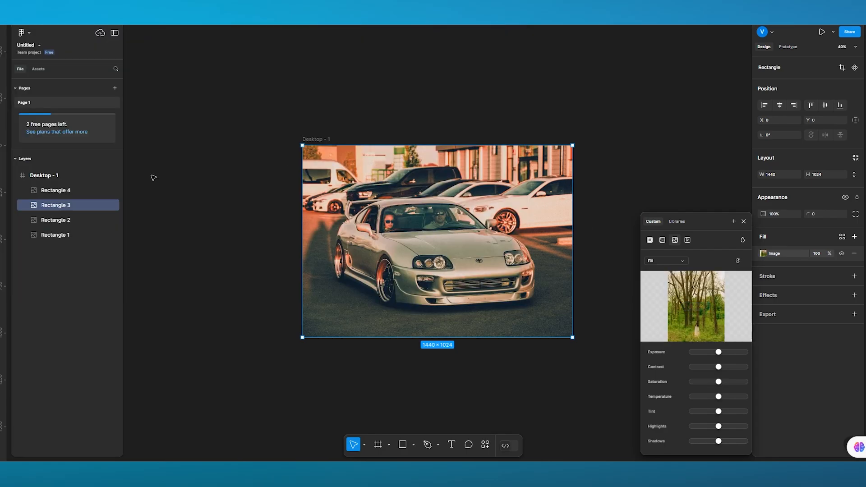
- Swap Rectangle 4's image fill for the blue-toned car picture whose file name ends in 11034778.png
left_click(45, 193)
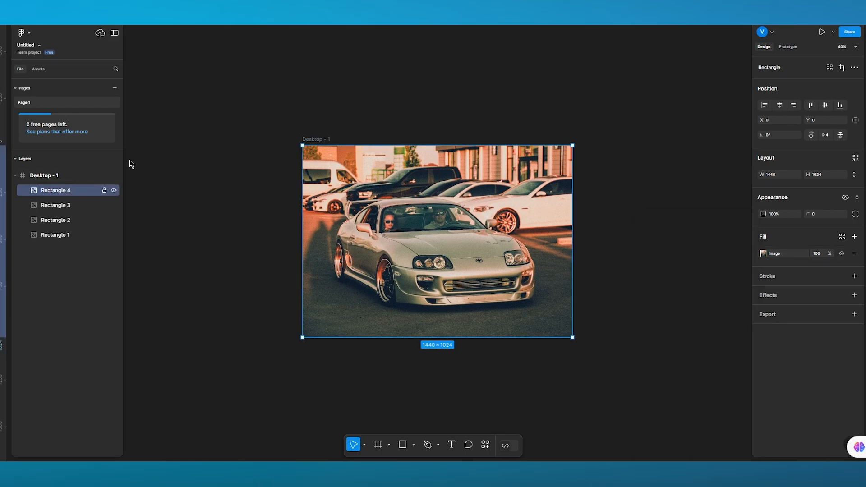
left_click(764, 254)
left_click(696, 306)
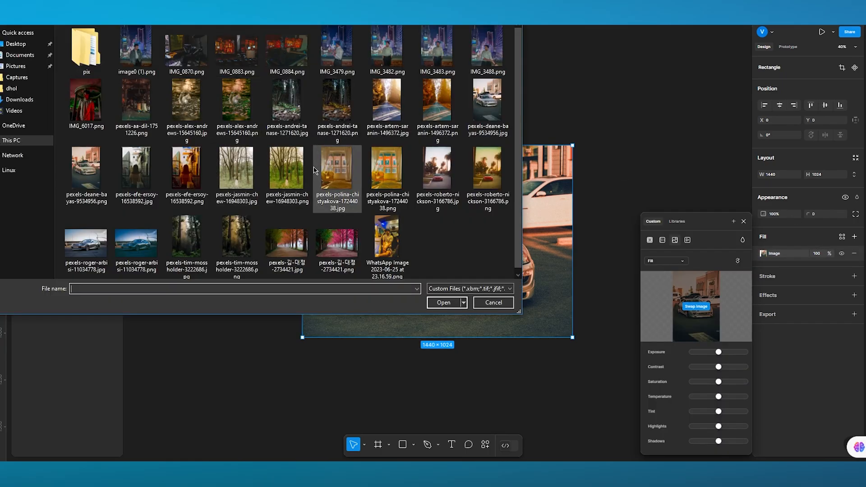
double_click(153, 236)
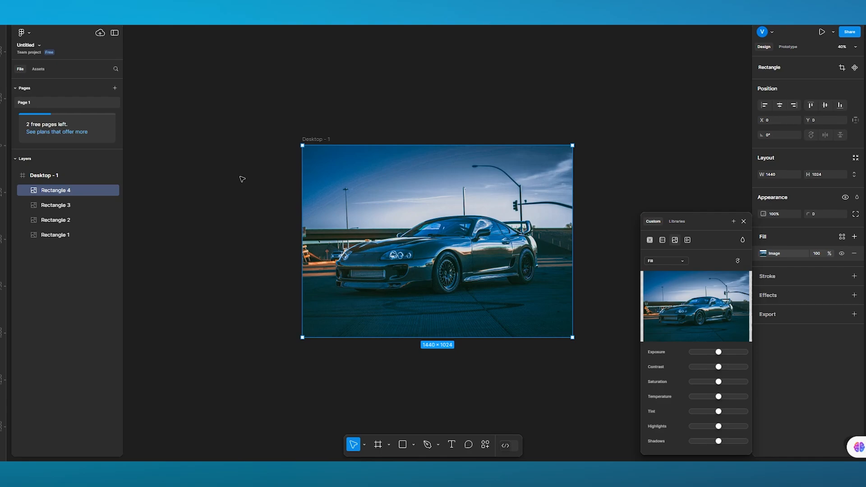
- Lower the opacity of Rectangle 4's image fill to 0%, keeping the rectangle aligned with the frame
left_click(69, 206)
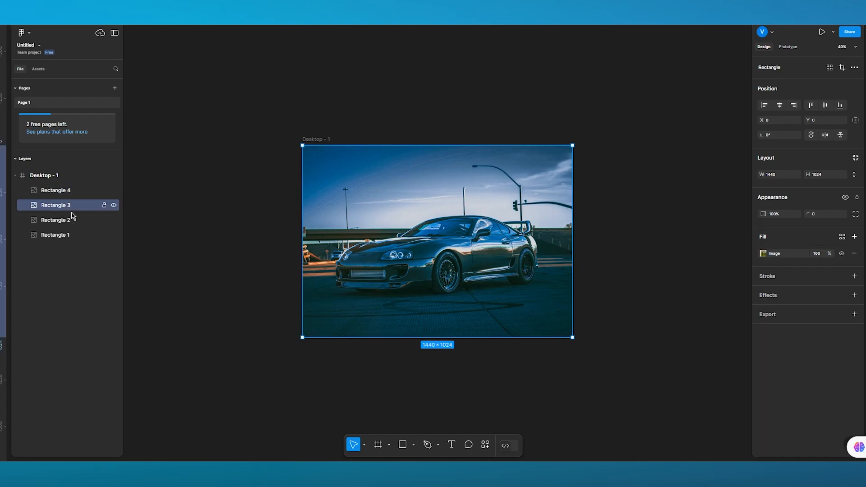
left_click(67, 222)
left_click(67, 237)
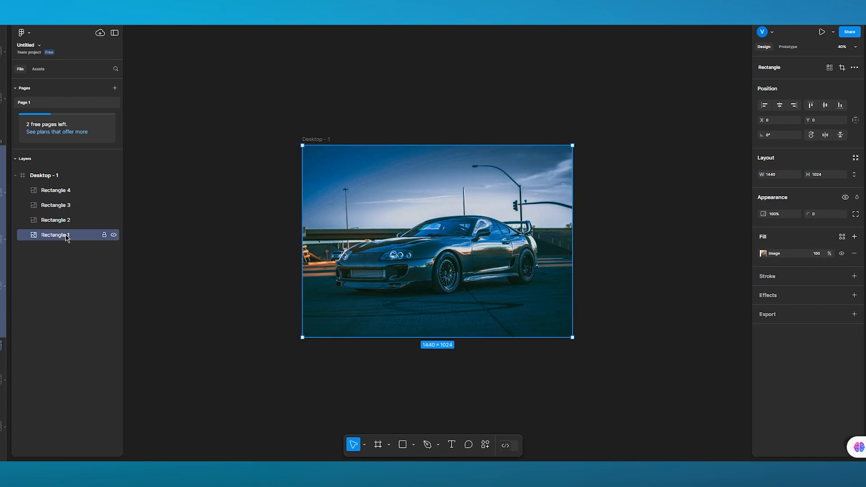
left_click(76, 192)
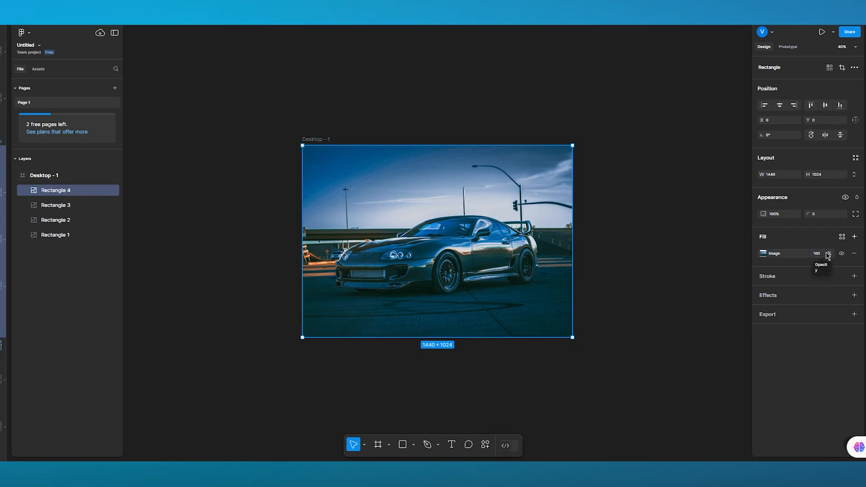
left_click_drag(829, 254, 625, 255)
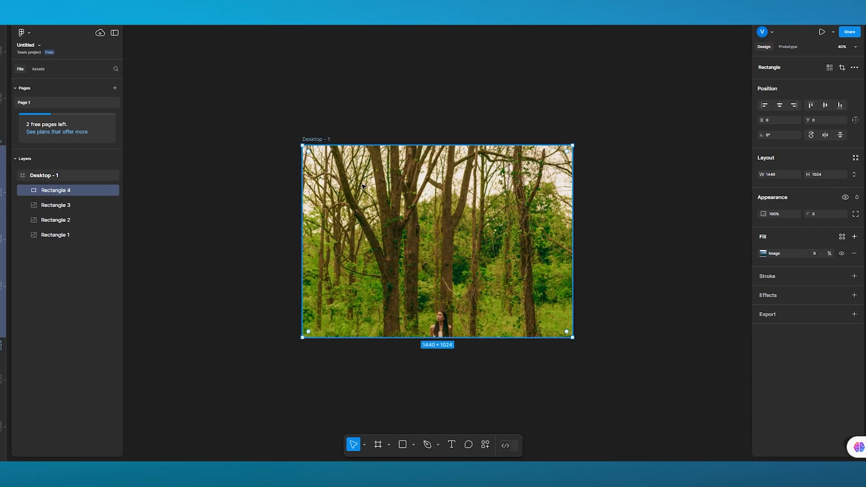
left_click_drag(488, 264, 488, 213)
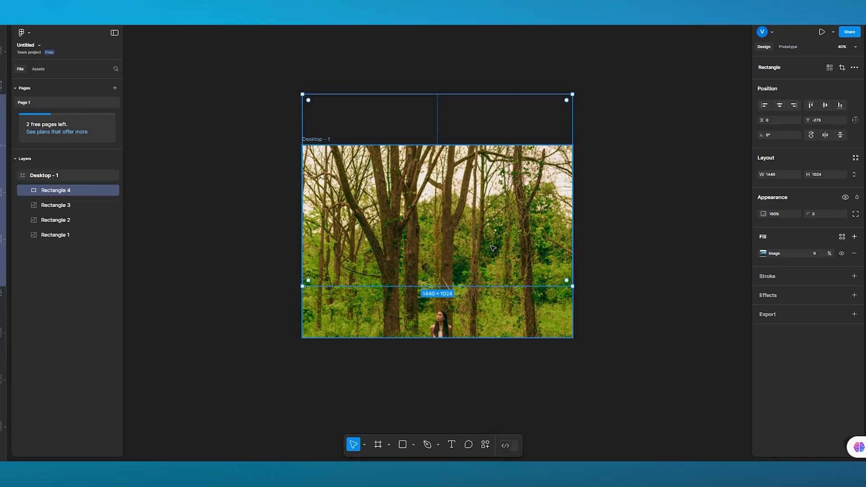
key("ctrl+z")
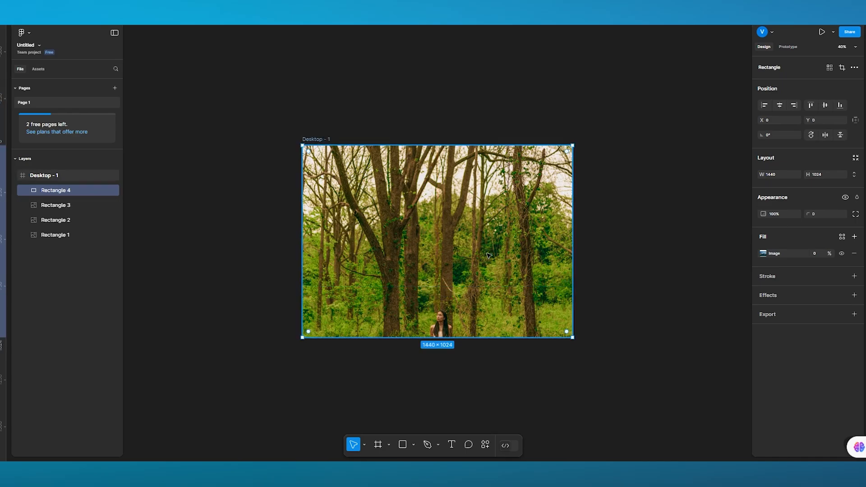
- Lower the opacity of the image fills of Rectangle 3 and Rectangle 2 to 0%
left_click(55, 205)
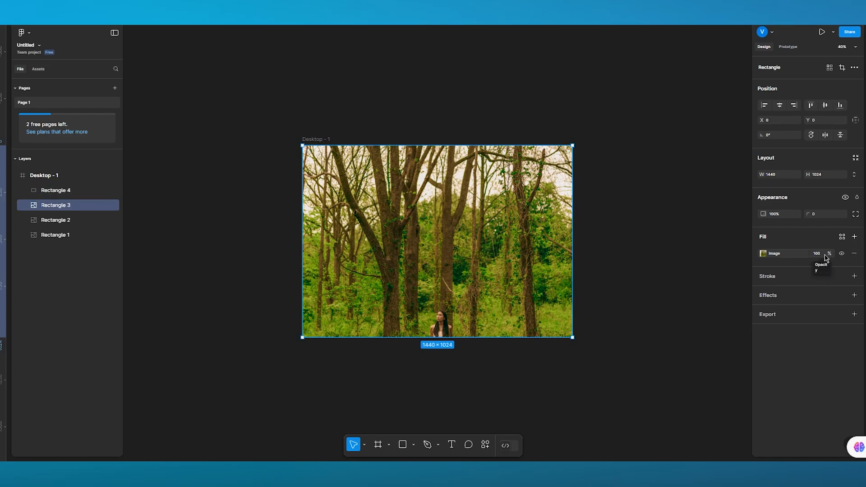
left_click_drag(830, 254, 775, 255)
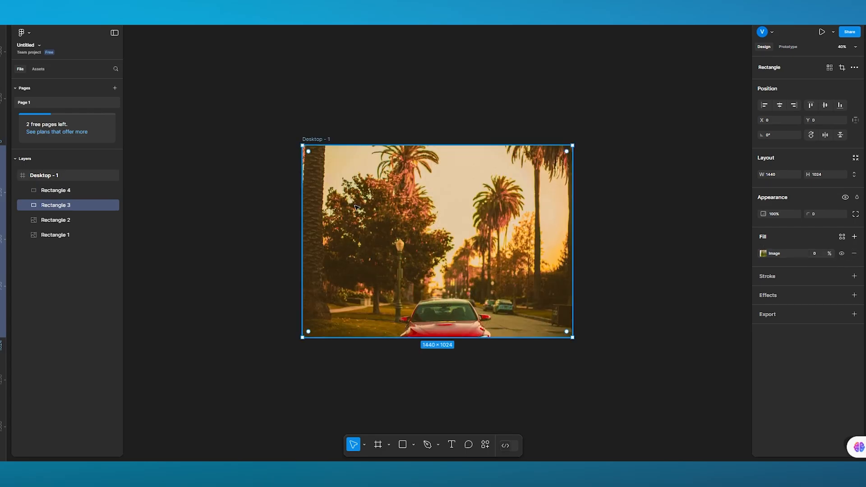
left_click(75, 220)
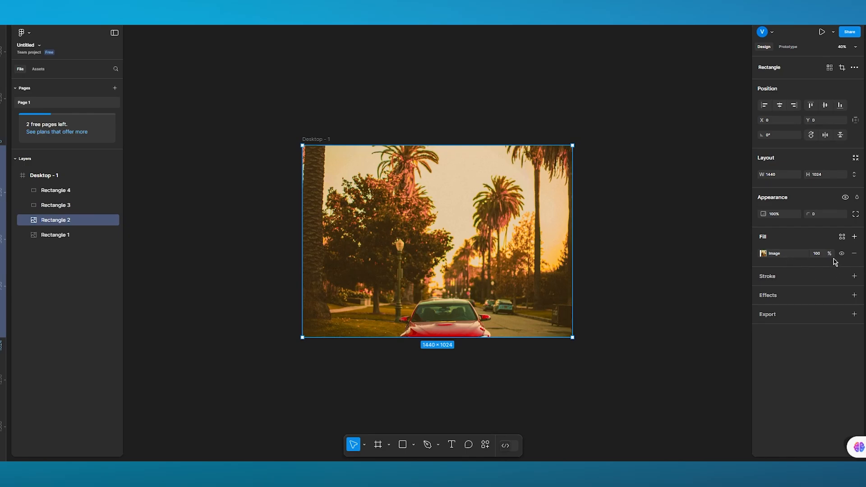
left_click_drag(831, 253, 669, 253)
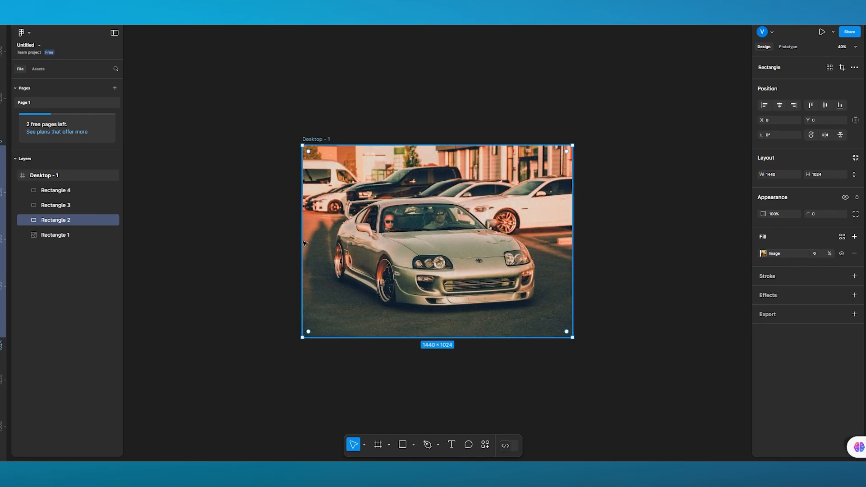
left_click(71, 234)
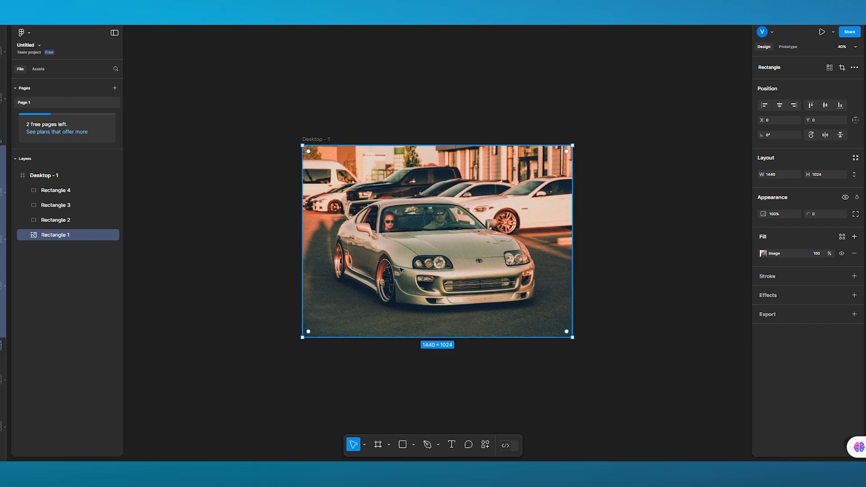
- Draw a closed four-sided Pen shape, about 2165 × 755, across the frame's lower part and extending past its sides and bottom
left_click(438, 445)
left_click(428, 445)
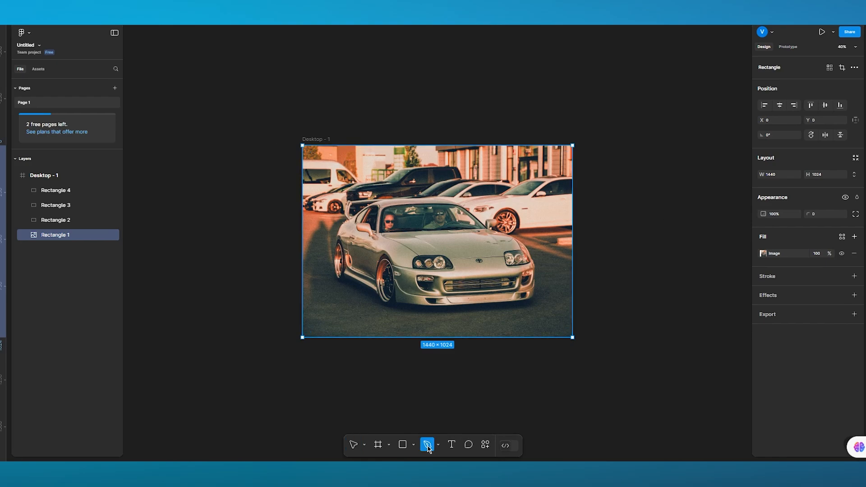
left_click(242, 267)
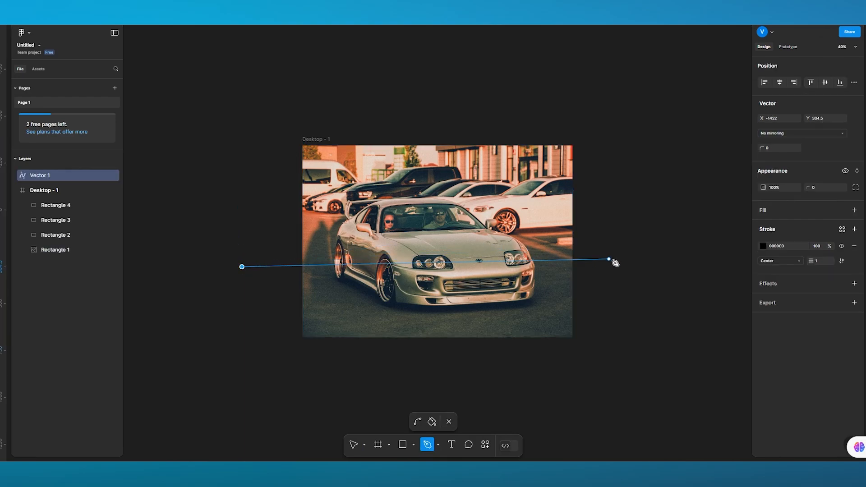
left_click(642, 256)
left_click(630, 388)
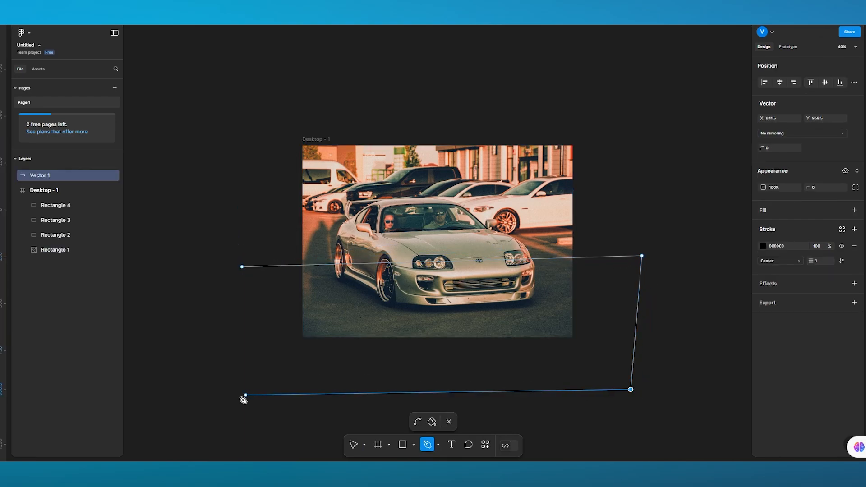
left_click(235, 398)
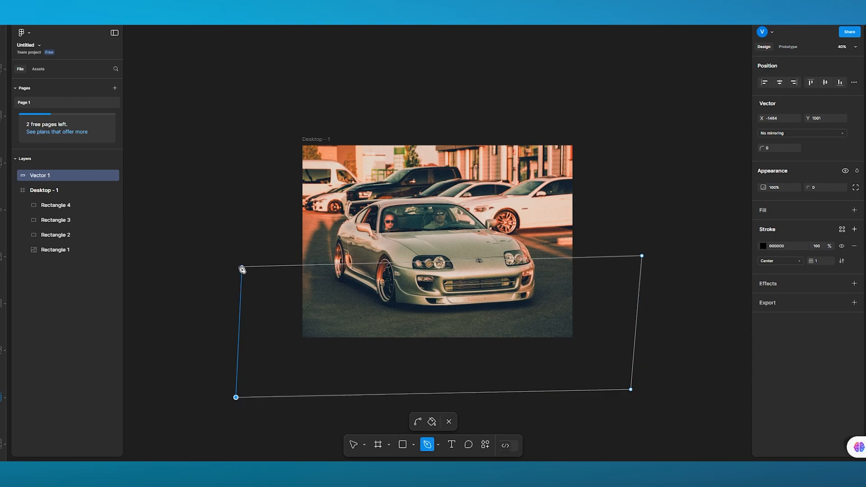
left_click(239, 267)
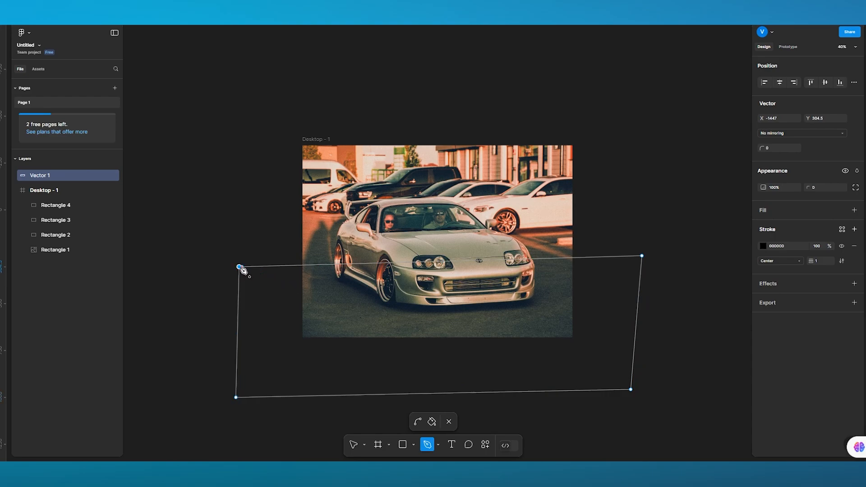
left_click(241, 267)
- Add a near-black 07070F solid fill to the four-sided vector shape, keeping its fill opacity at 100%
left_click(854, 211)
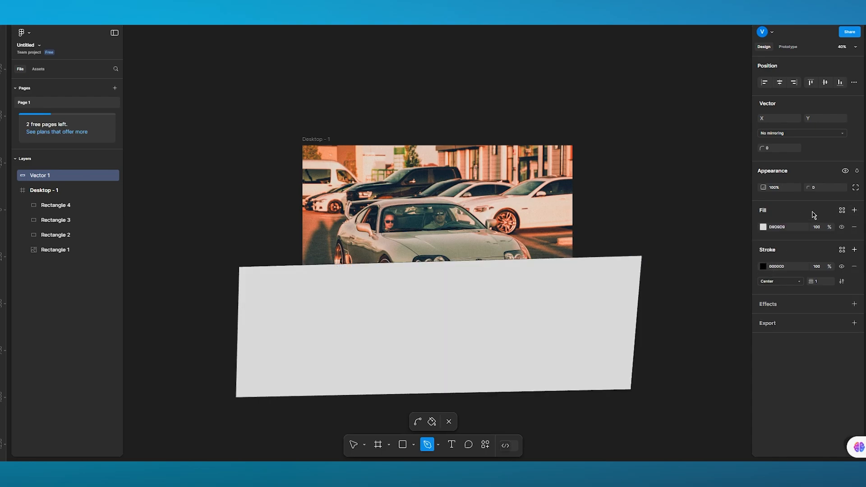
left_click(762, 227)
mouse_move(690, 350)
left_mouse_down()
mouse_move(716, 351)
mouse_move(698, 325)
mouse_move(701, 339)
left_mouse_up()
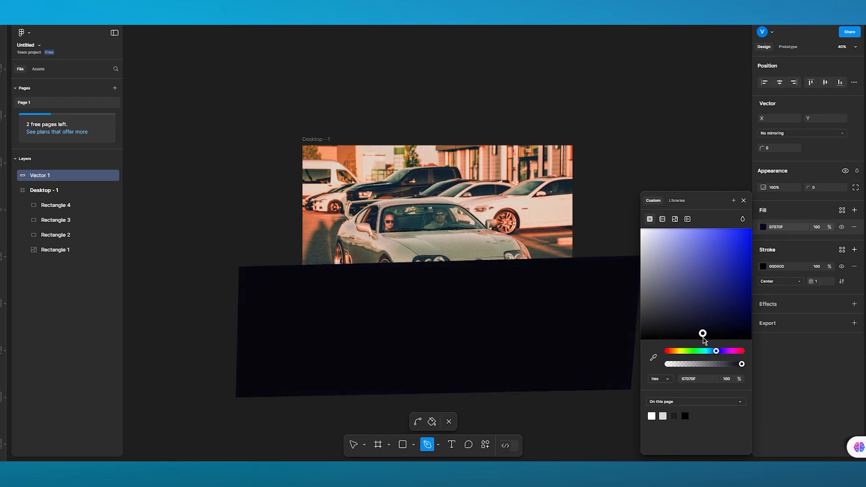
left_click(816, 367)
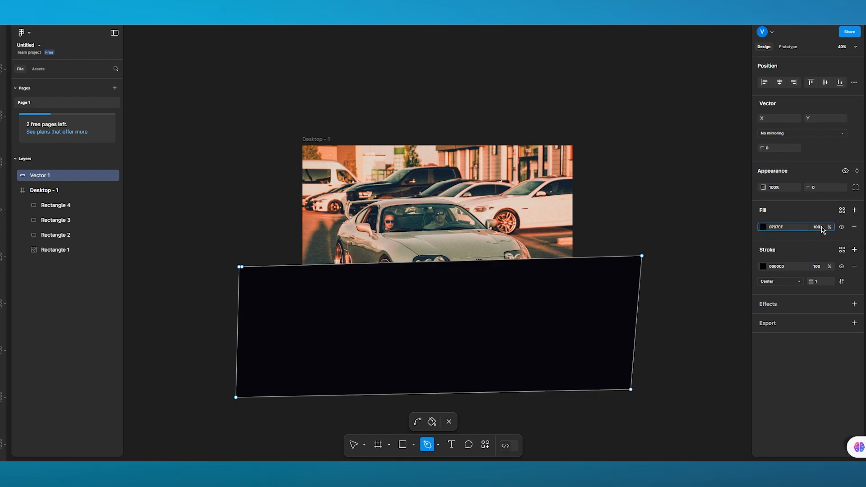
left_click_drag(828, 226, 845, 227)
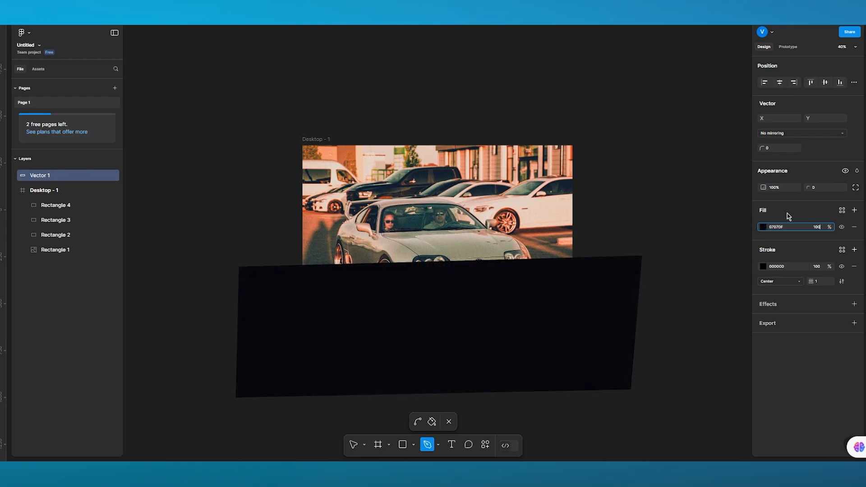
- Add a layer blur of 141.3 to the dark vector shape and lower its fill opacity to 74%
left_click(782, 303)
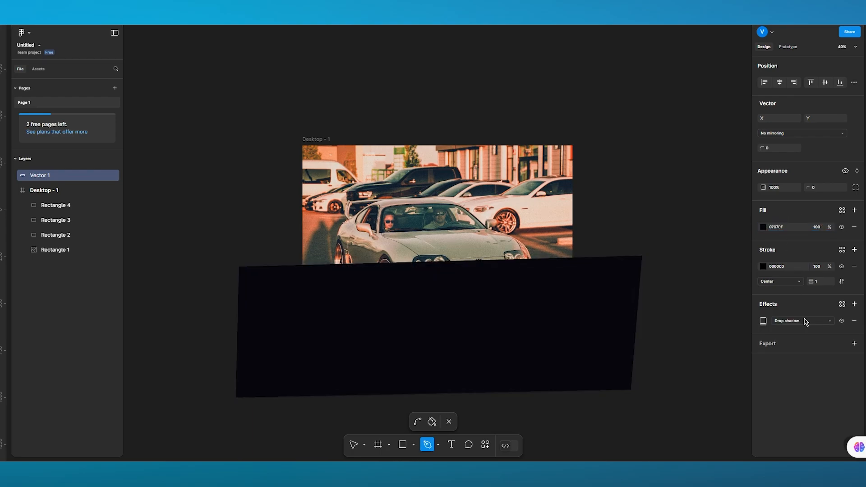
left_click(806, 322)
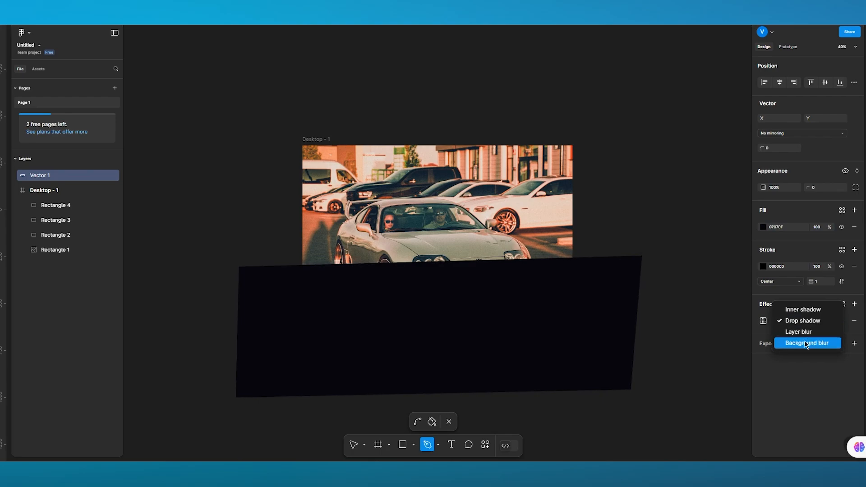
left_click(797, 332)
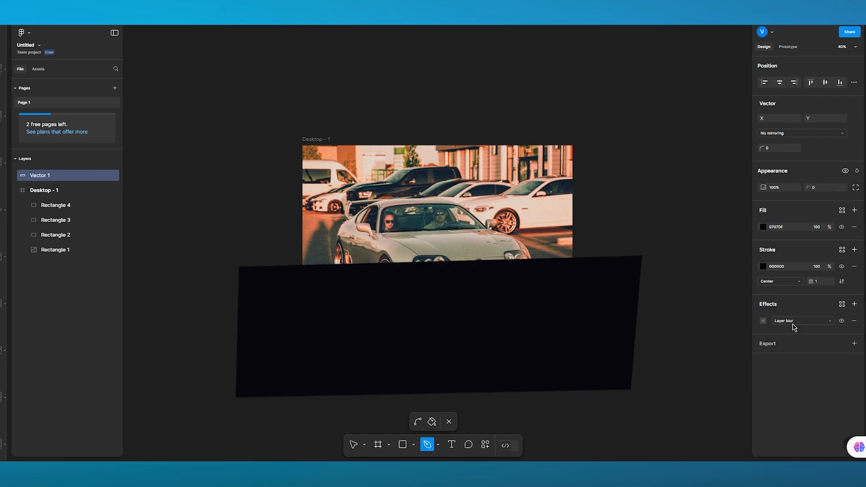
left_click(764, 321)
left_click(711, 346)
left_click(696, 335)
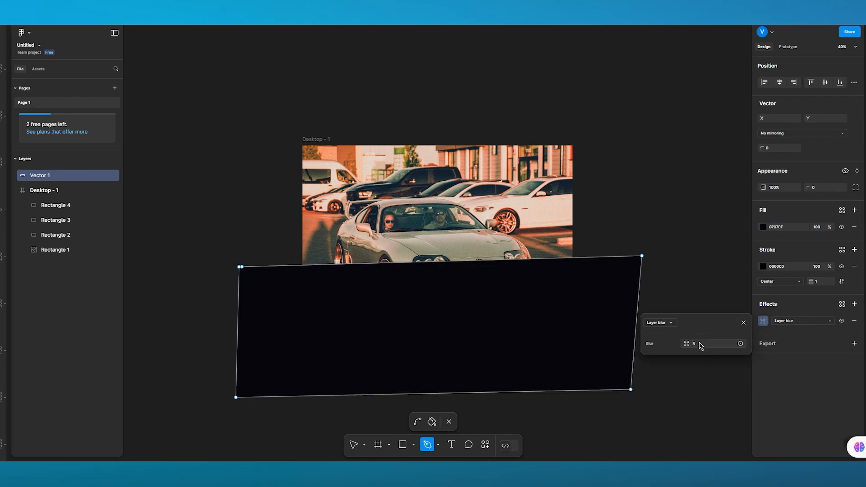
left_click_drag(690, 344, 13, 343)
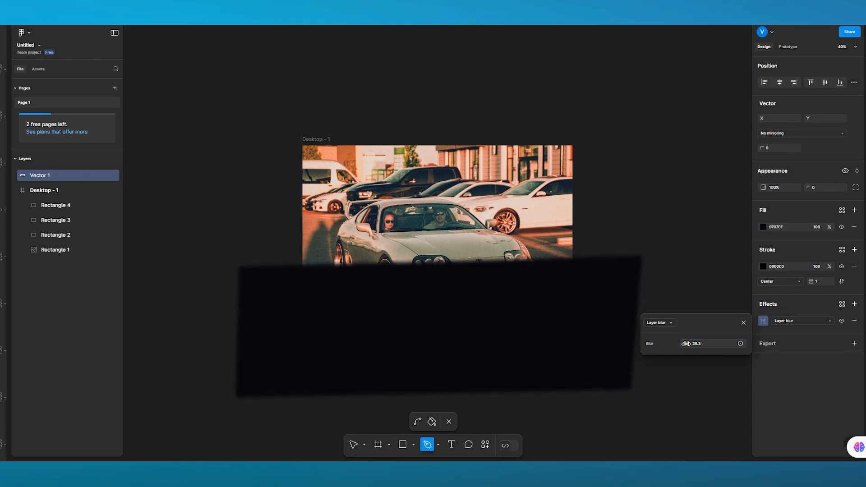
left_click_drag(689, 344, 859, 345)
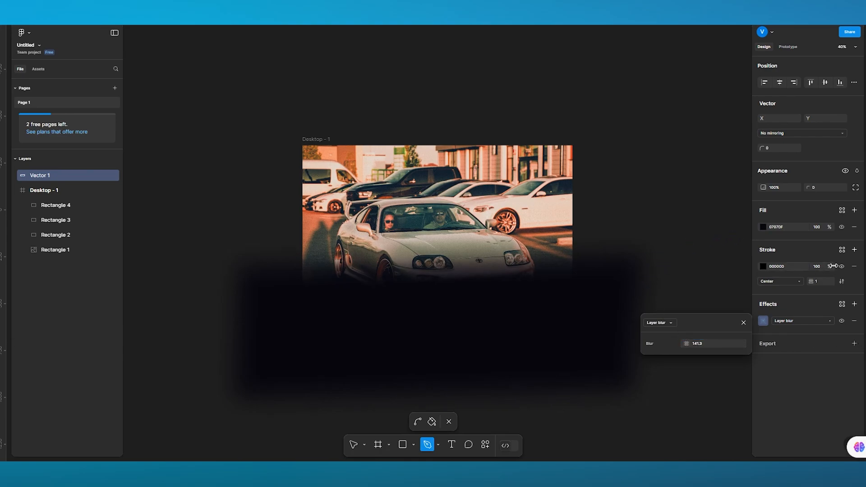
mouse_move(830, 267)
left_mouse_down()
mouse_move(702, 264)
mouse_move(835, 277)
mouse_move(830, 267)
left_mouse_up()
left_click_drag(829, 226, 804, 230)
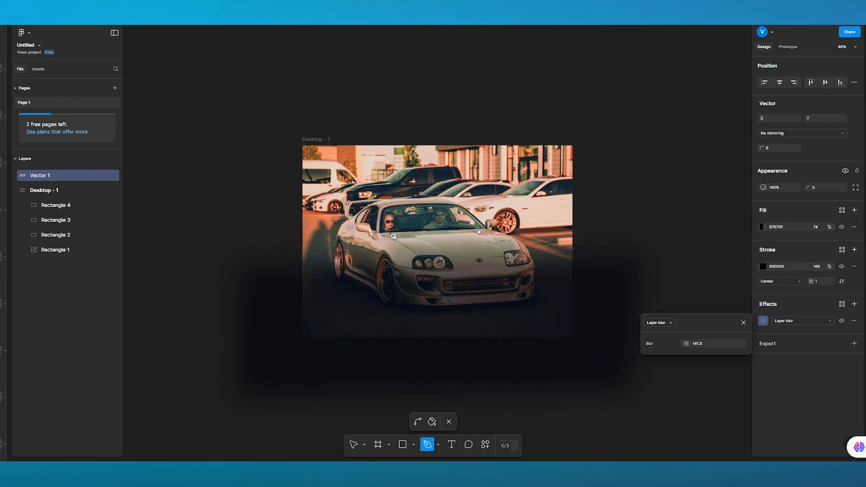
- Move the Desktop - 1 frame above the blurred vector shape in the layer order
left_click_drag(49, 195, 48, 161)
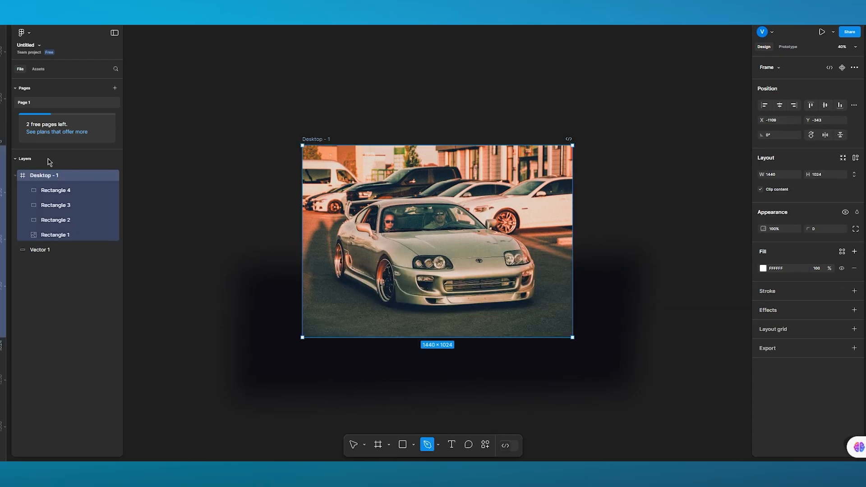
left_click(185, 242)
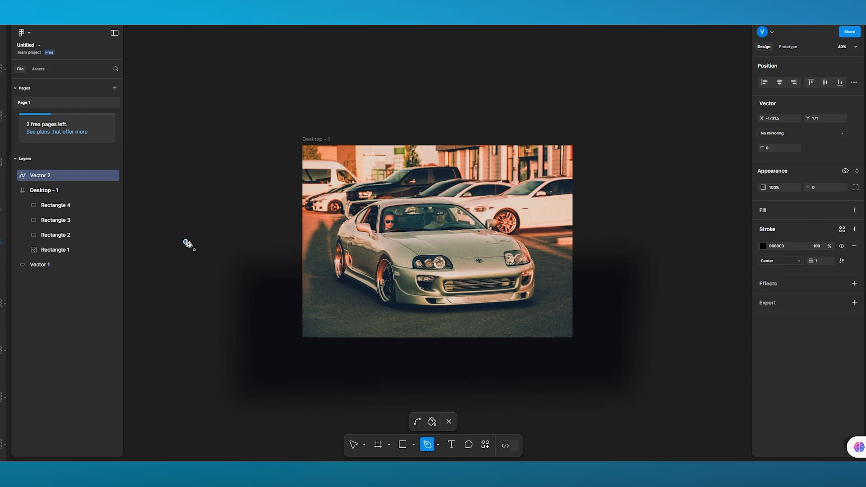
right_click(281, 337)
- Move and resize the blurred vector shape to 1440 × 644, aligned with the frame's side and bottom edges
left_click(352, 445)
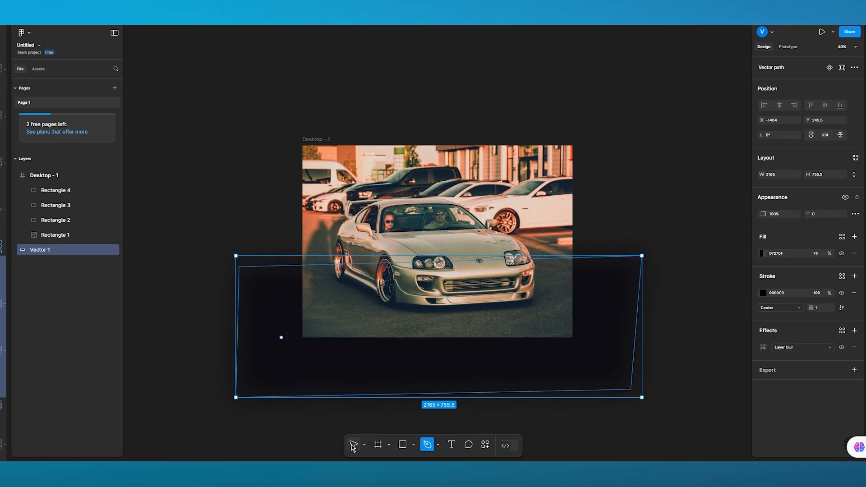
left_click(353, 446)
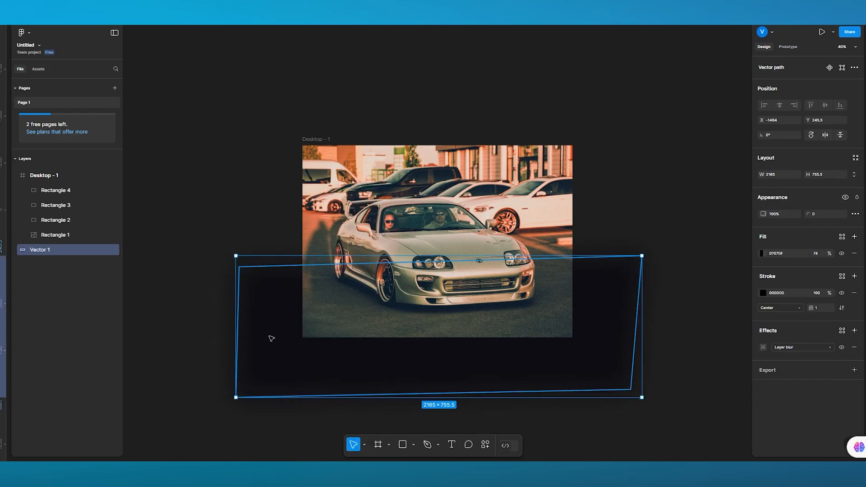
left_click_drag(271, 338, 303, 281)
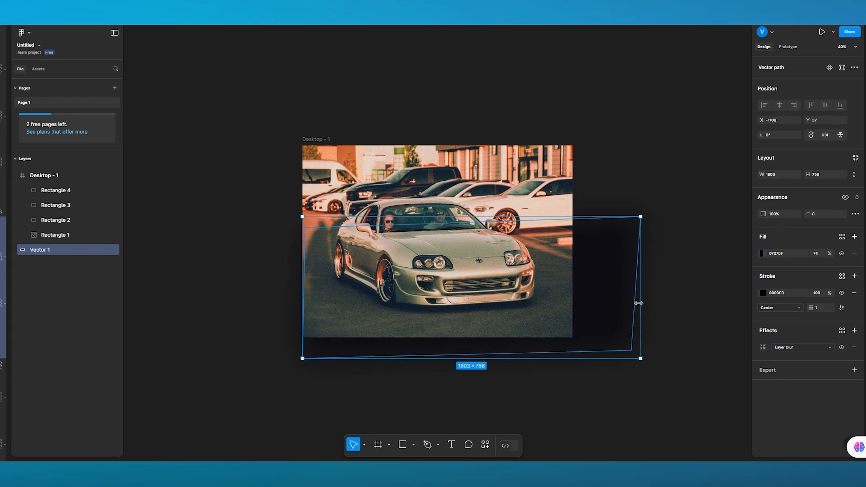
left_click_drag(639, 303, 572, 302)
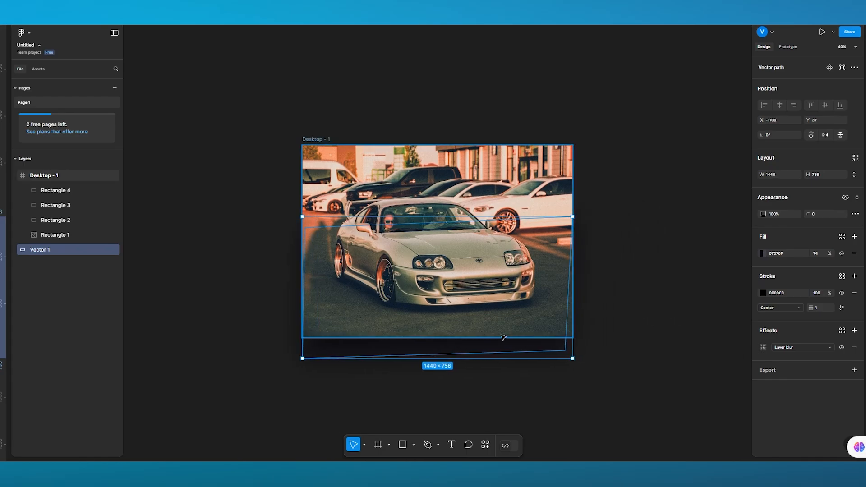
left_click_drag(479, 360, 477, 337)
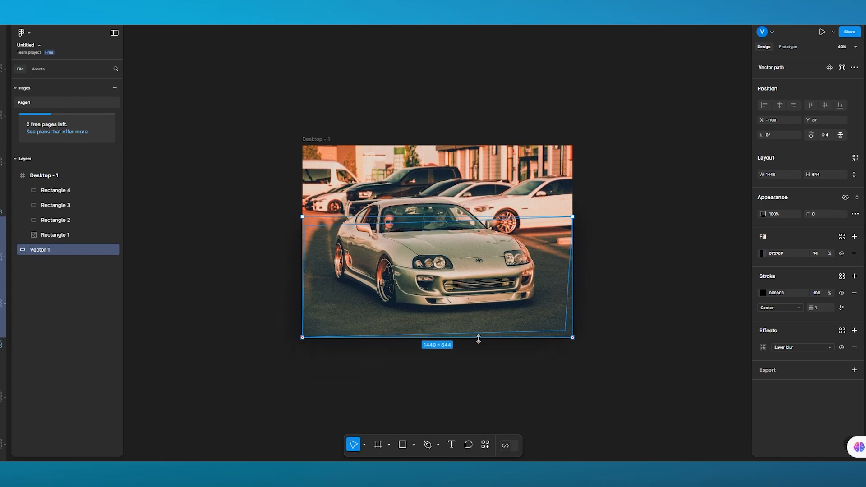
- Place the Desktop - 1 frame below Vector 1 in the layer order and check the darkened lower part of the picture
left_click_drag(57, 174, 57, 277)
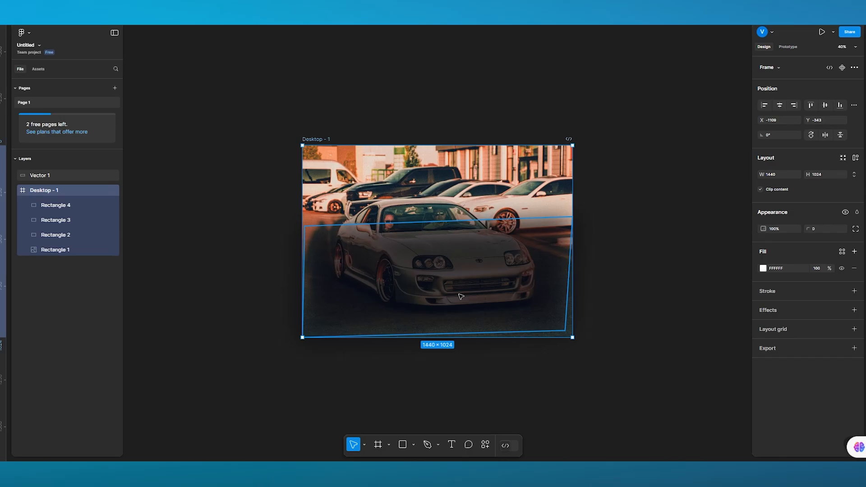
left_click(645, 276)
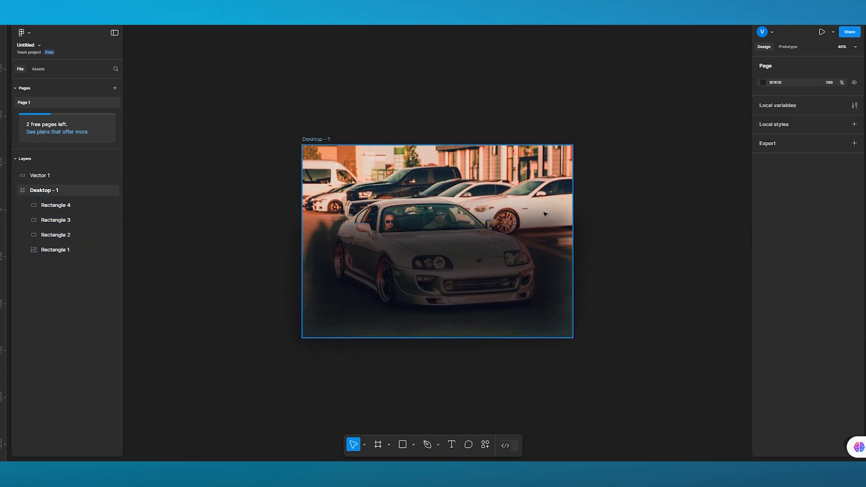
scroll(481, 217, "up", 5)
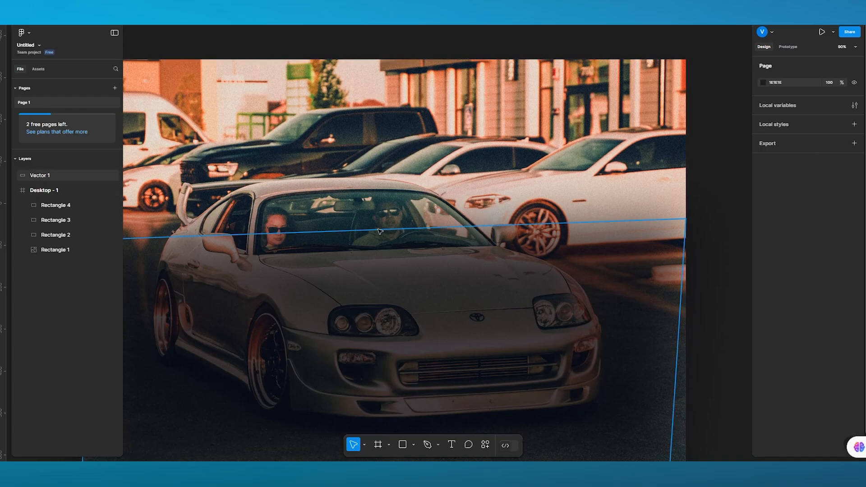
scroll(380, 232, "down", 3)
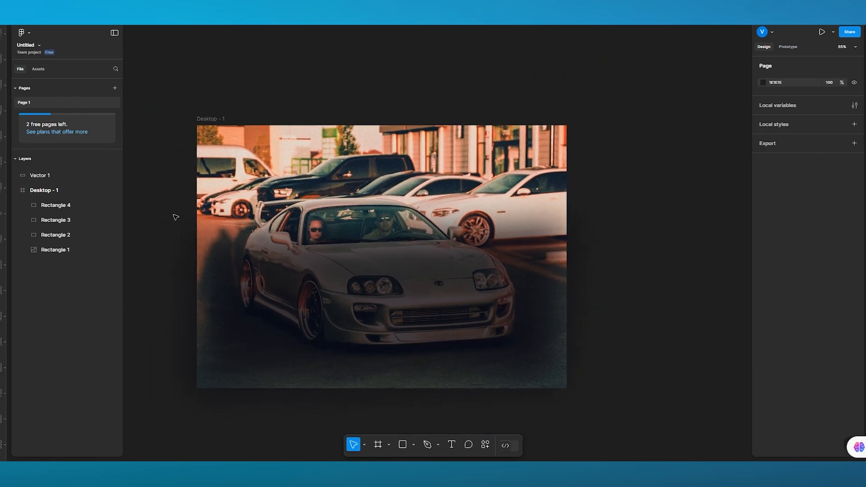
scroll(176, 217, "down", 3)
scroll(176, 218, "down", 3)
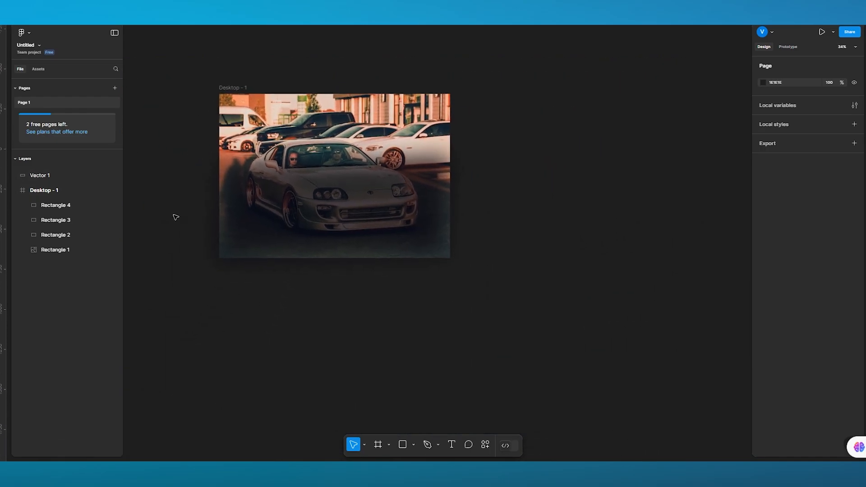
- Add a text box about 606 × 223 below the Desktop - 1 frame with the text "Transform"
left_click(451, 446)
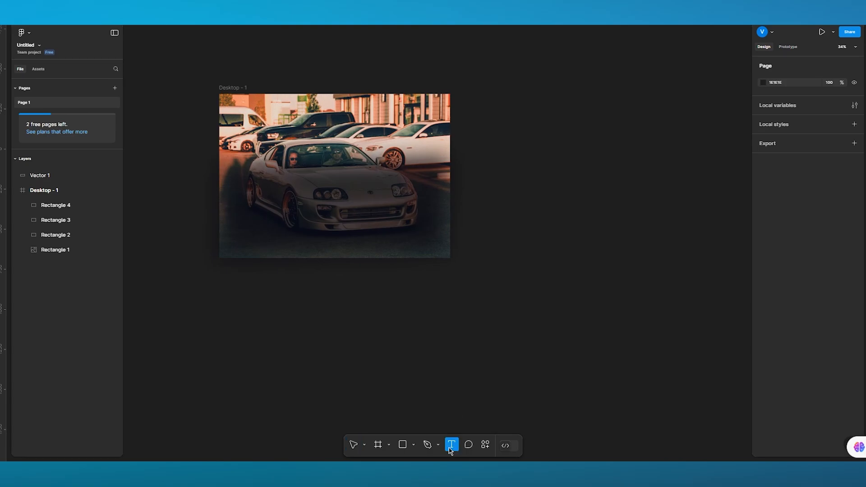
left_click_drag(235, 287, 332, 323)
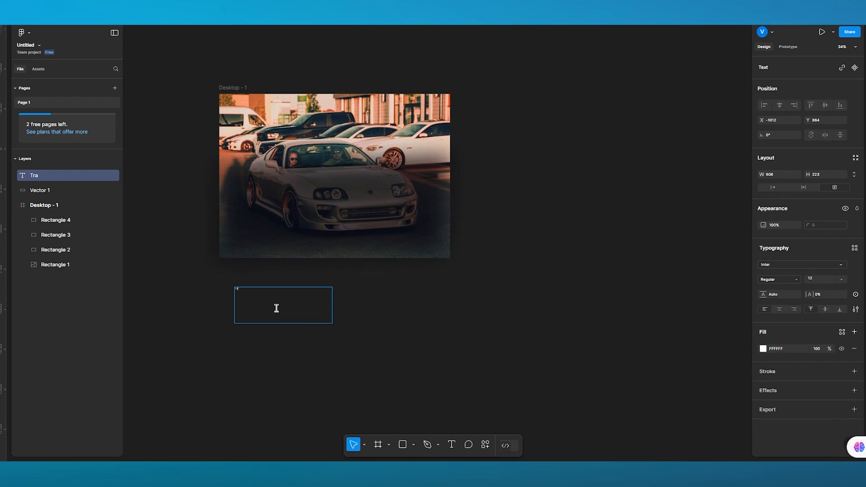
type("Transform")
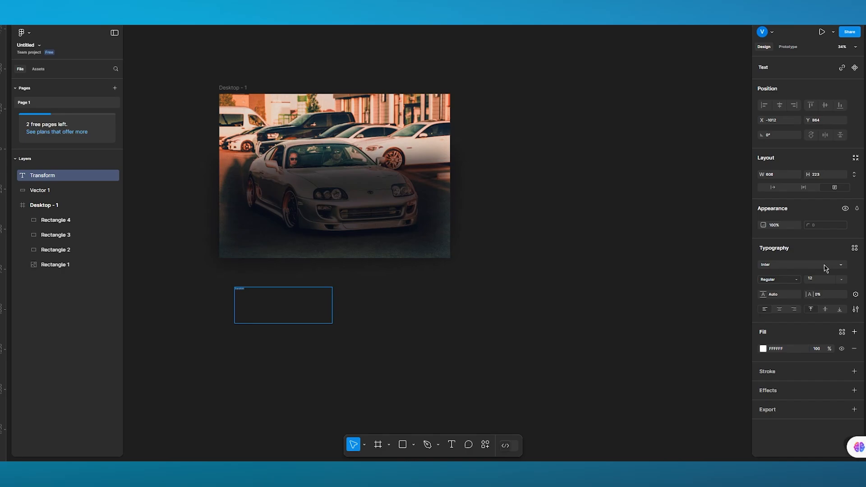
- Set the Transform text's font to Heebo, with a line height of 147.3% and a letter spacing of 10%
left_click(842, 267)
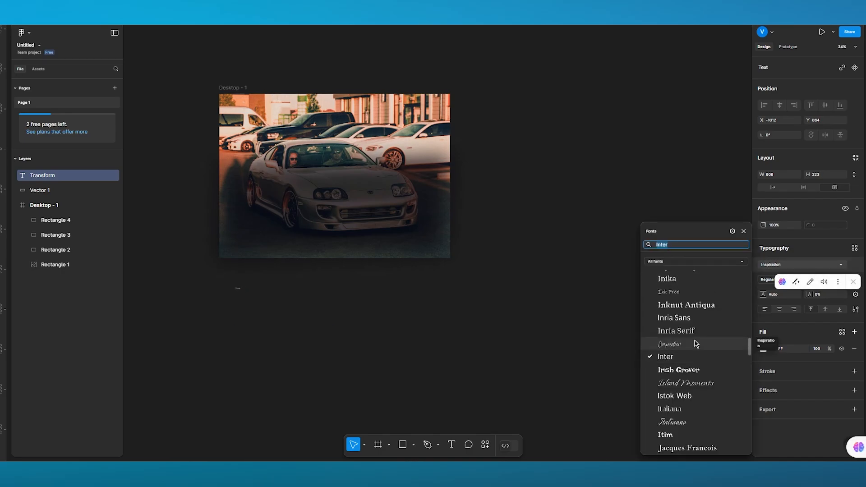
scroll(696, 343, "up", 10)
scroll(699, 344, "up", 2)
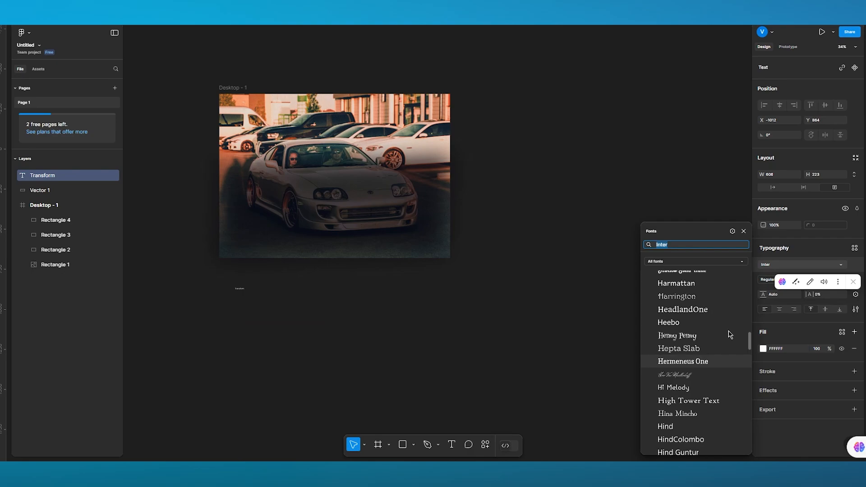
left_click(699, 323)
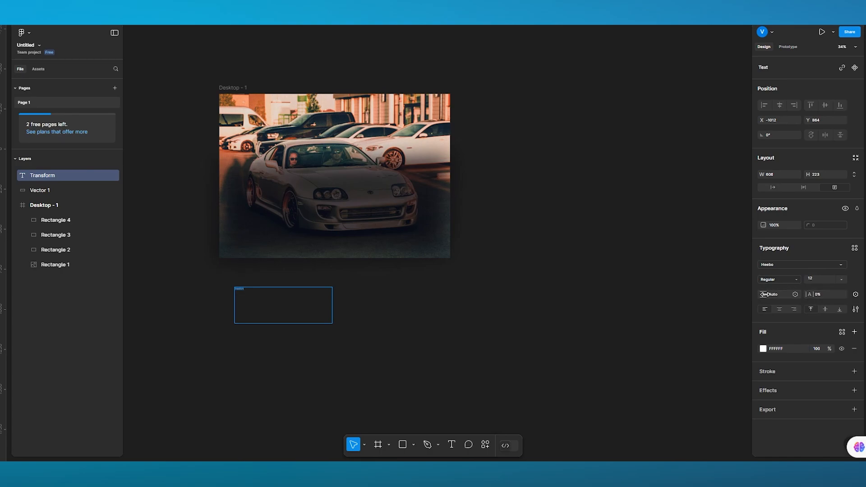
left_click_drag(766, 294, 792, 297)
mouse_move(812, 294)
left_mouse_down()
mouse_move(845, 294)
mouse_move(818, 294)
left_mouse_up()
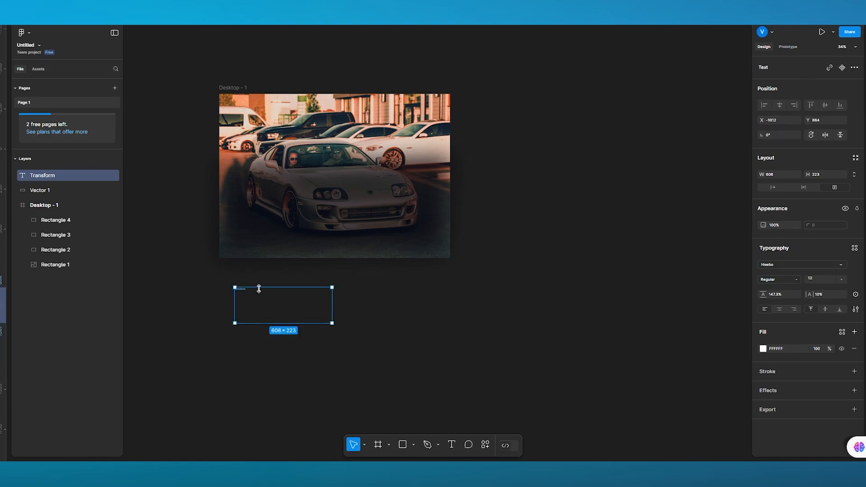
- Set the Transform text's font size to 96 and resize its box to about 951 × 348 so the word fits on one line
left_click_drag(450, 388, 256, 303)
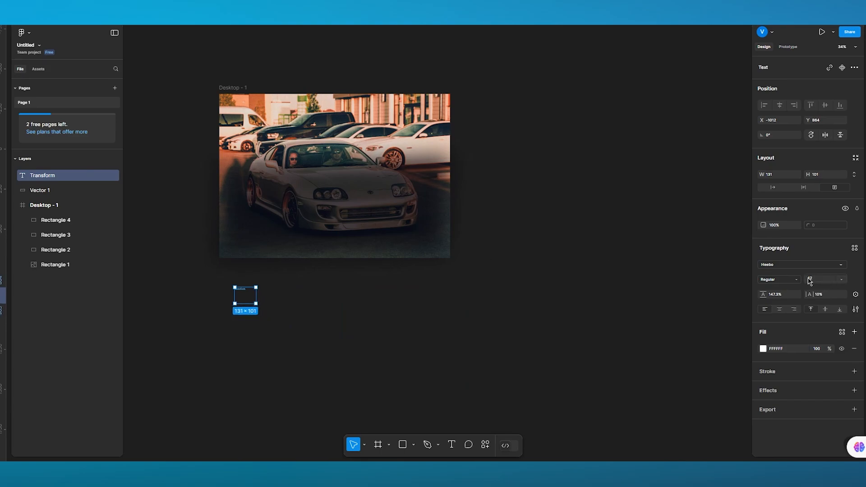
left_click(841, 279)
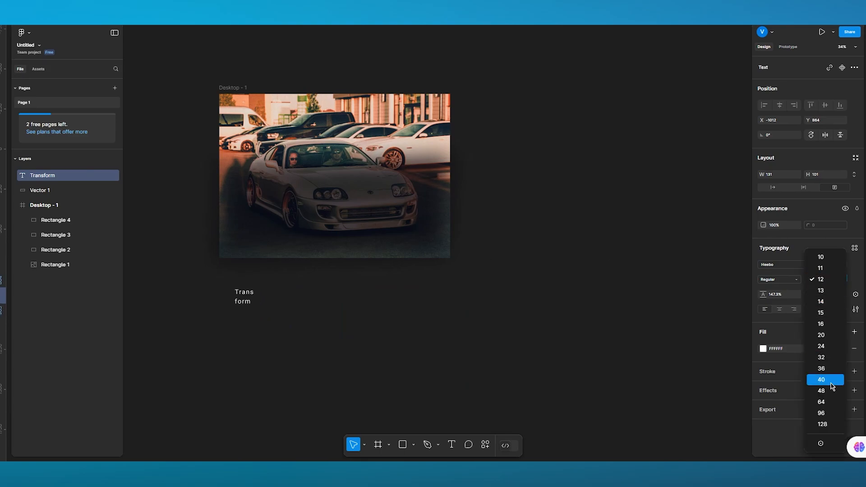
left_click(824, 413)
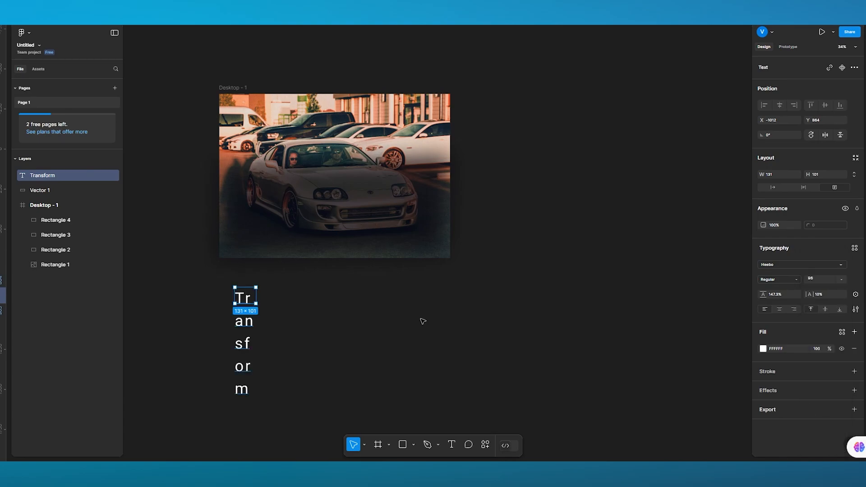
left_click_drag(256, 305, 388, 344)
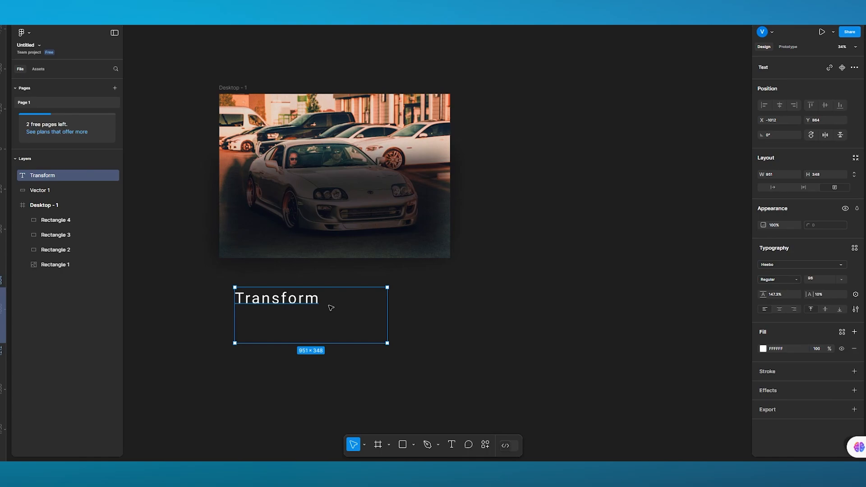
key("Escape")
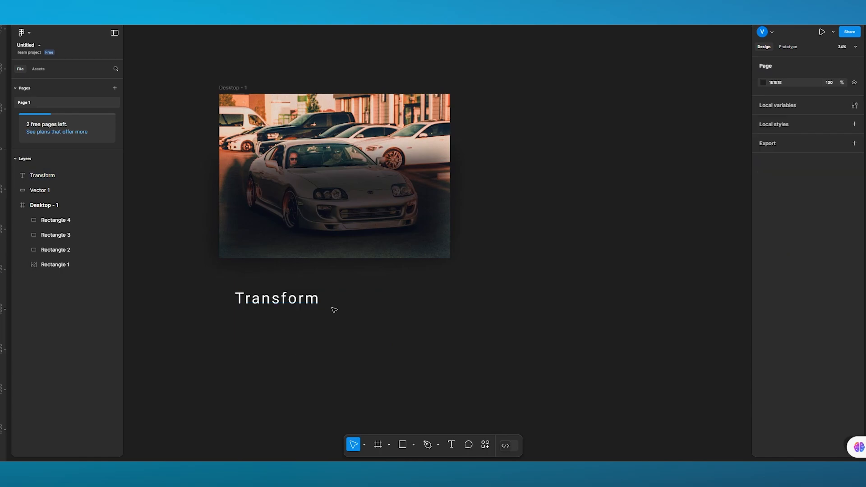
- Make three copies of the Transform text and place them one below another in a column under the original
left_click(285, 303)
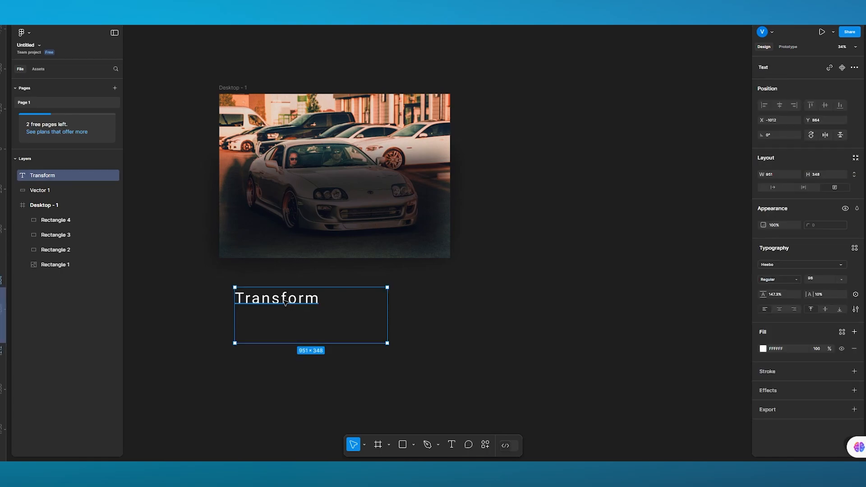
key("ctrl+v")
key("ctrl+v")
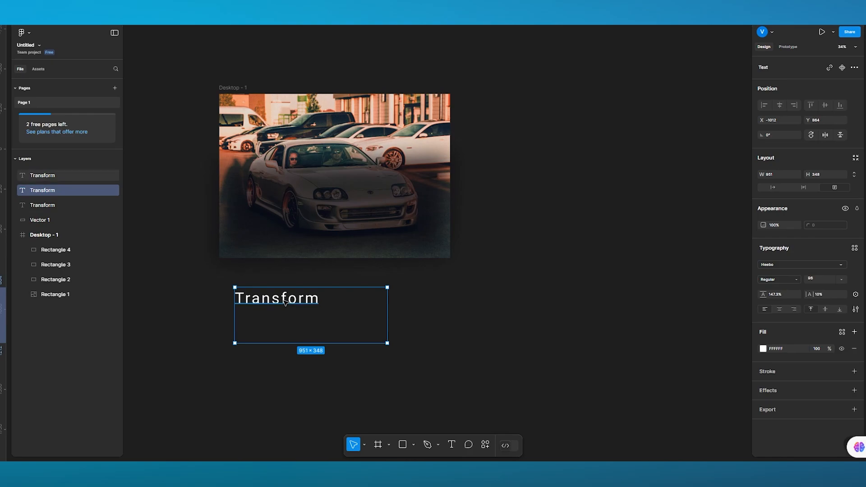
left_click_drag(285, 303, 285, 343)
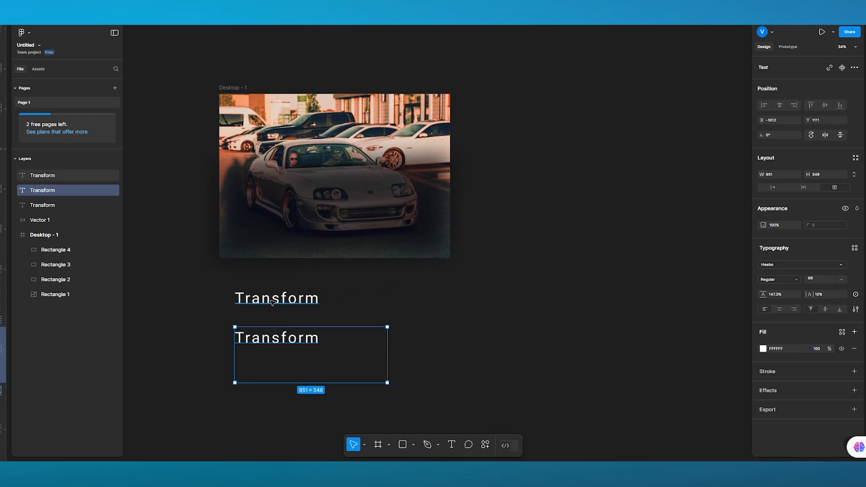
left_click_drag(272, 305, 270, 386)
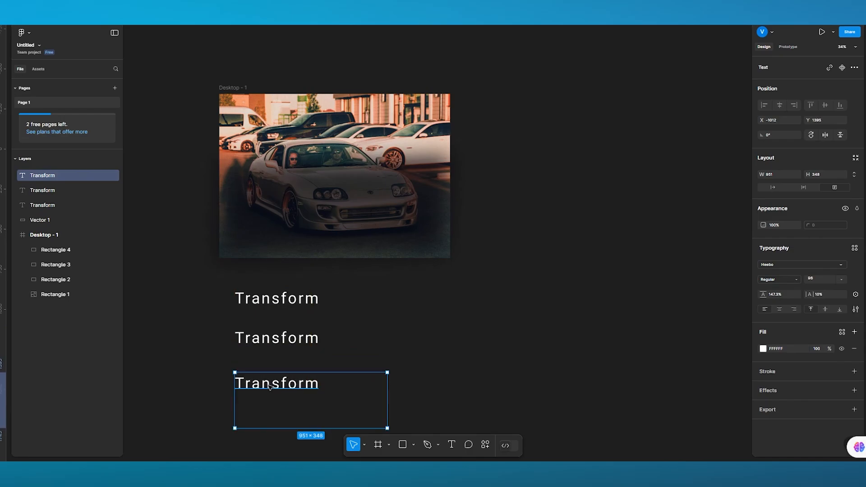
key("ctrl+d")
scroll(269, 387, "down", 2)
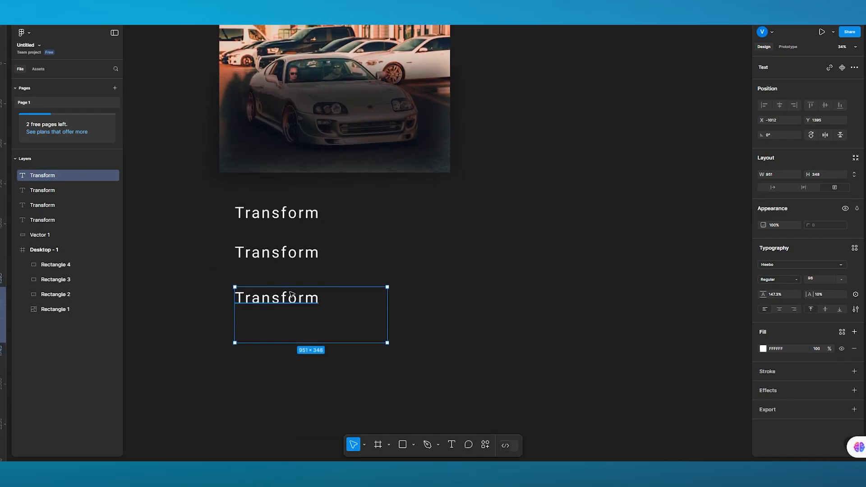
left_click_drag(292, 296, 291, 339)
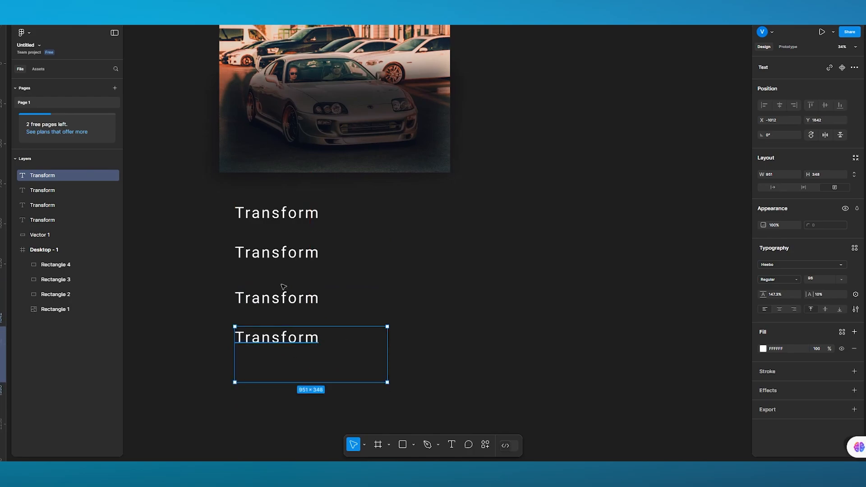
- Change the wording of the three Transform copies, from top to bottom, to "Reform", "Edit" and "Retro"
double_click(313, 252)
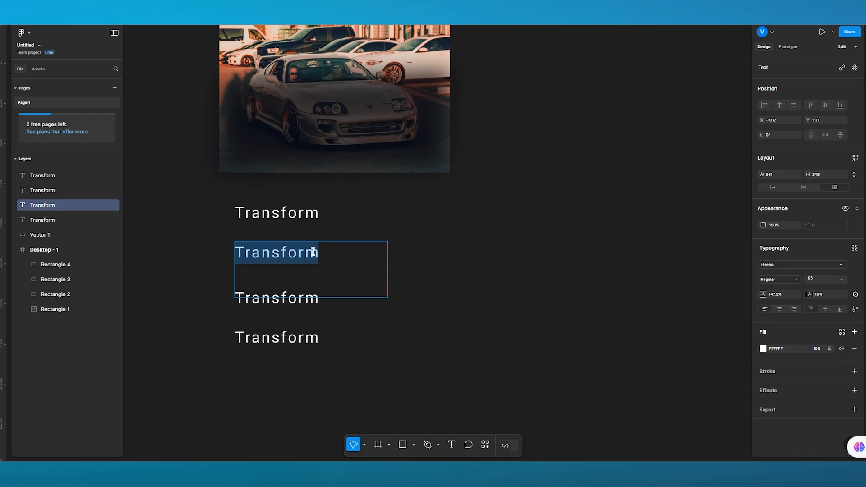
type("Refor")
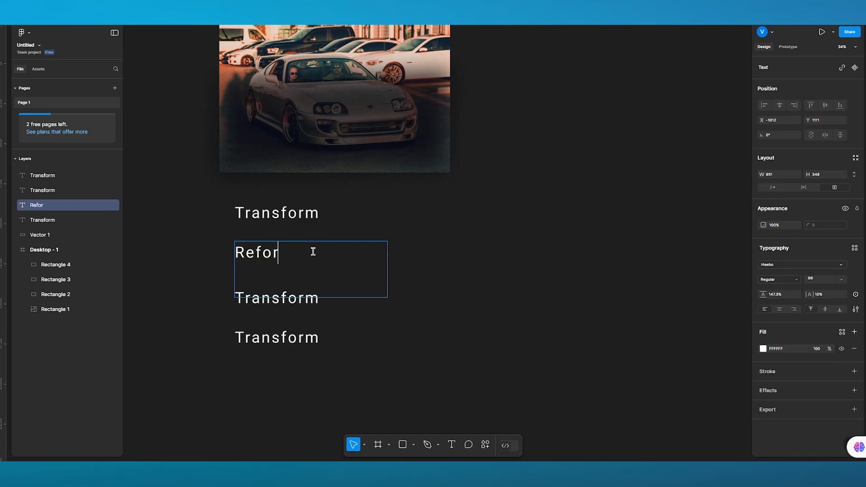
type("m")
double_click(289, 301)
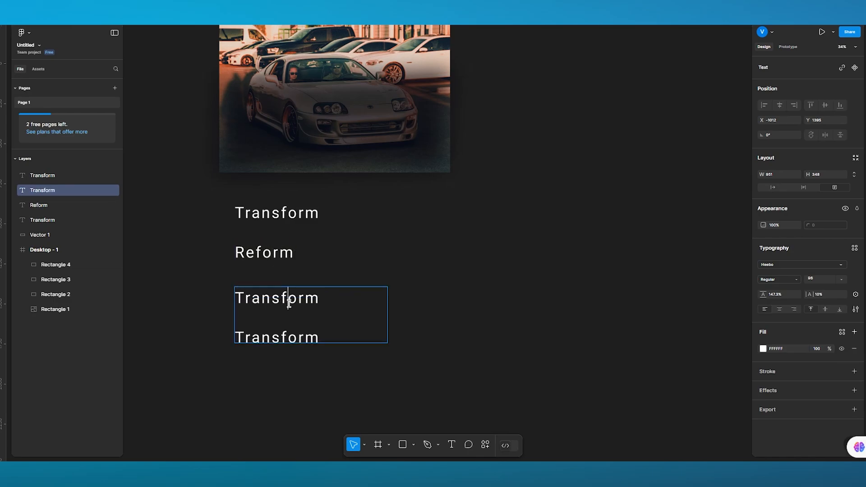
left_click_drag(329, 298, 237, 300)
type("Edit")
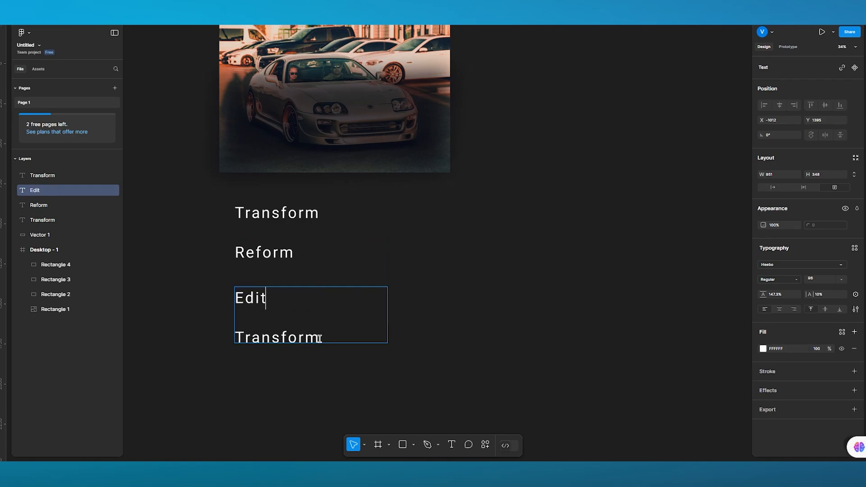
key("ctrl+a")
key("Escape")
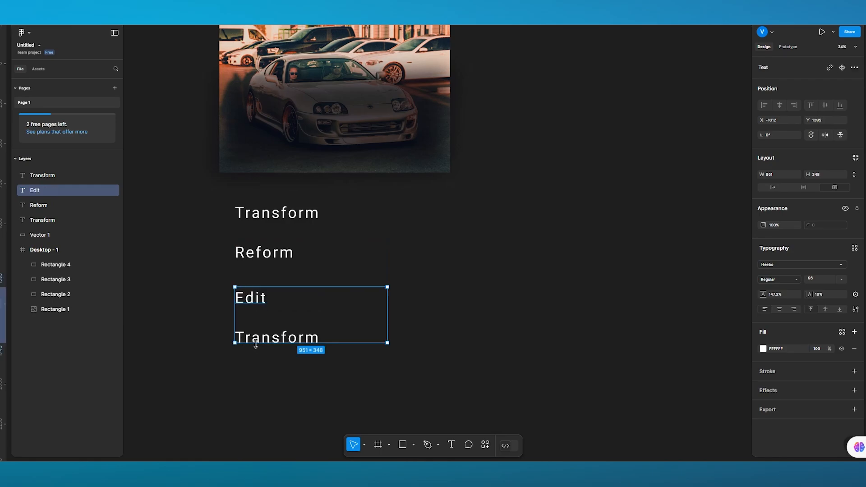
left_click(356, 370)
double_click(329, 341)
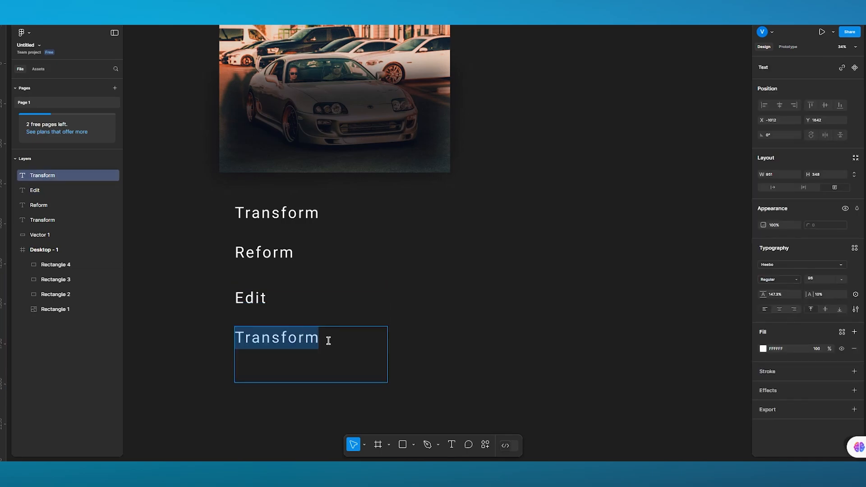
type("Retro")
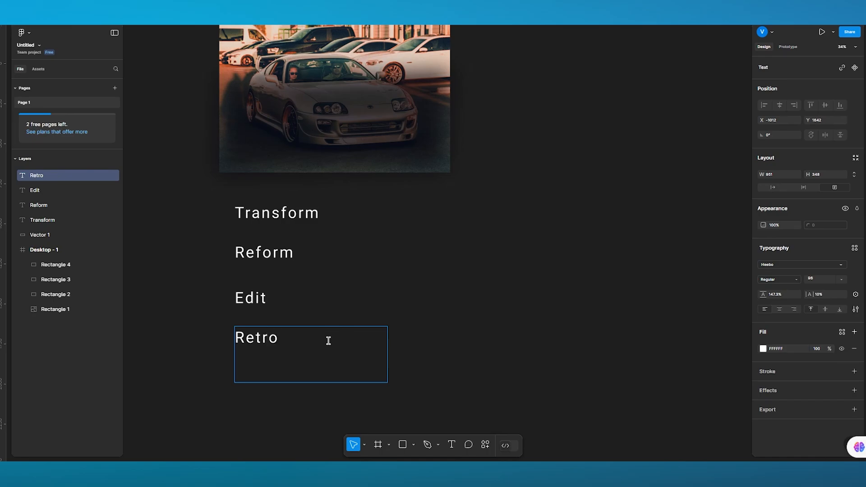
key("Escape")
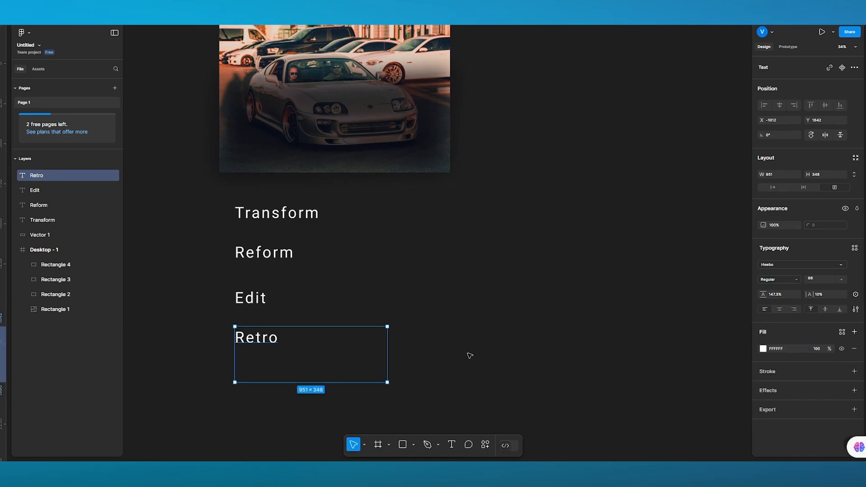
- Move the Transform text into the lower left of the Desktop - 1 frame, at about X 106, Y 708
scroll(467, 309, "up", 3)
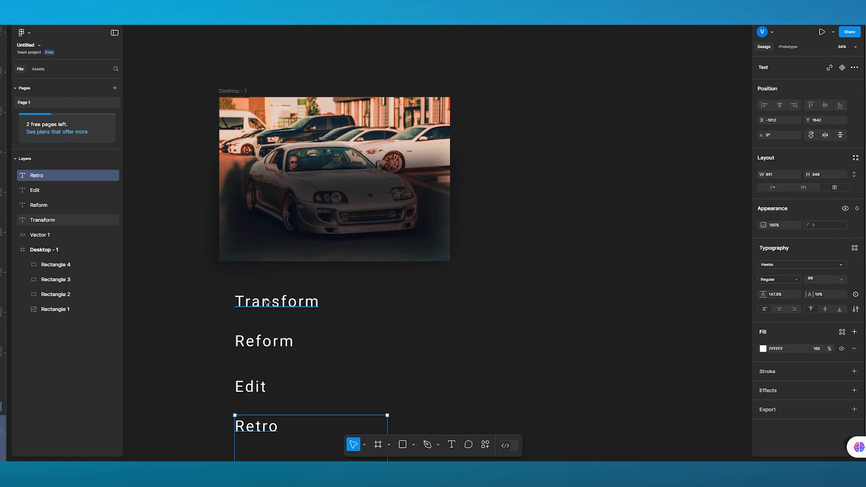
left_click_drag(266, 303, 272, 222)
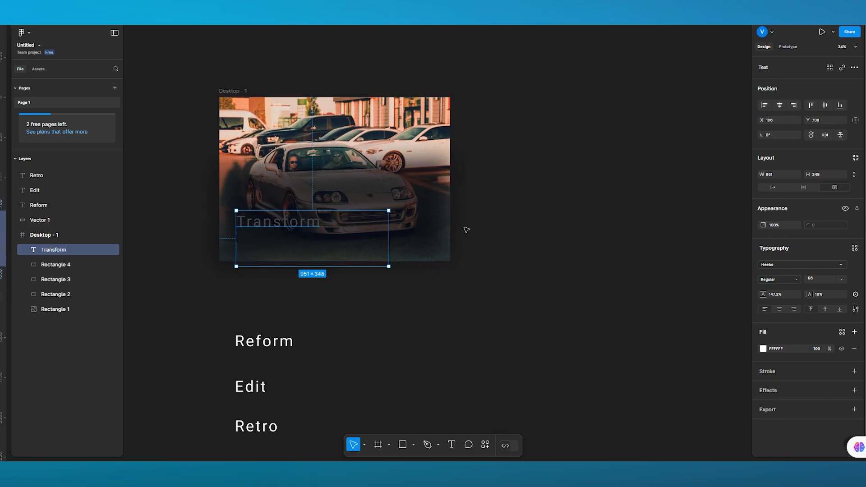
left_click(569, 230)
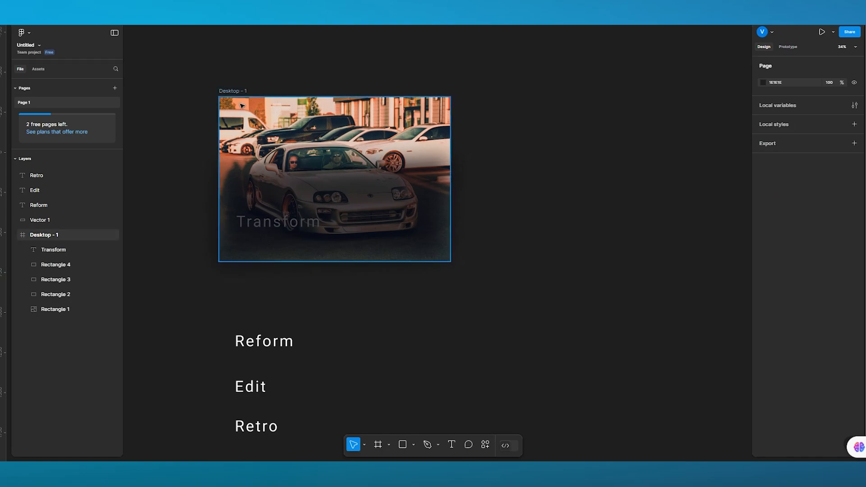
- Draw four rectangles side by side to the right of the Desktop - 1 frame, each about 475–545 wide and 537–556 high
left_click(402, 444)
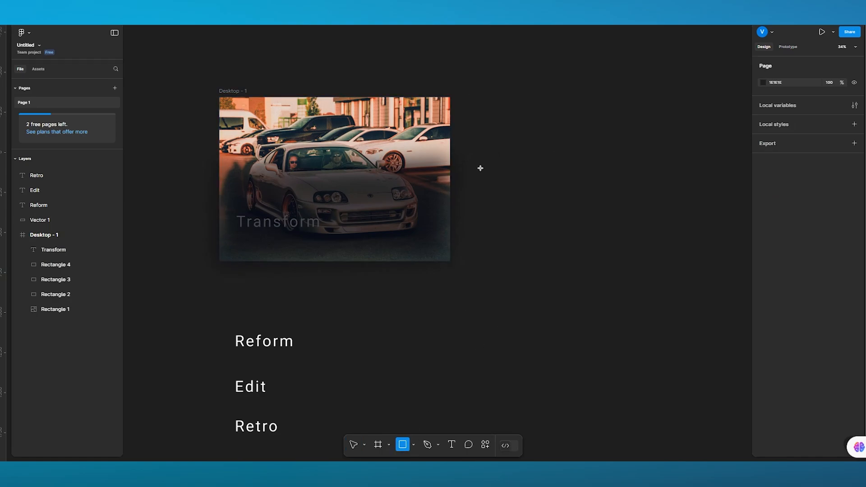
left_click_drag(481, 168, 560, 255)
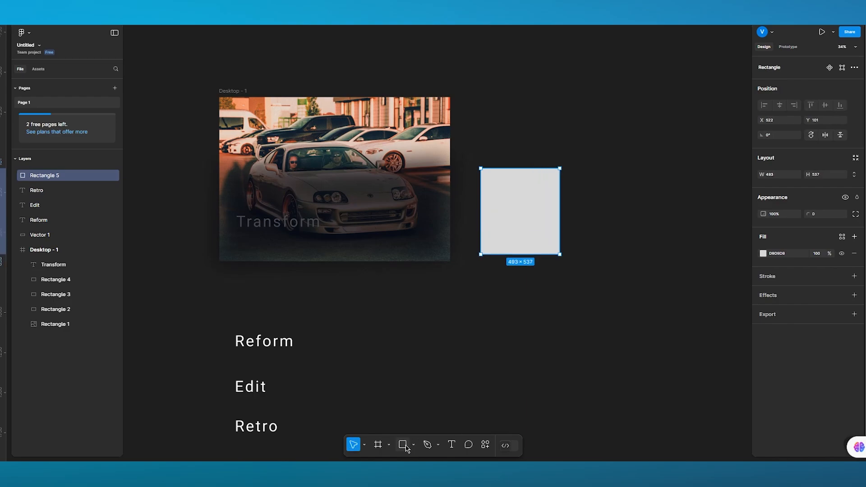
left_click(403, 445)
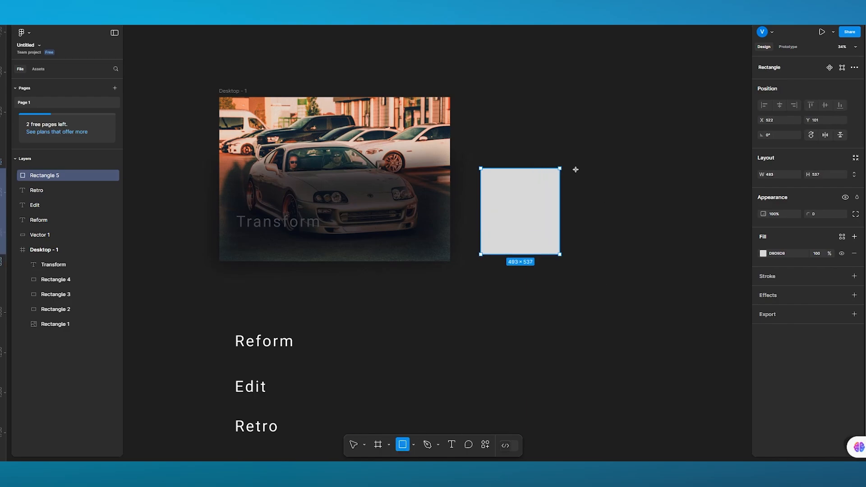
left_click_drag(574, 169, 656, 254)
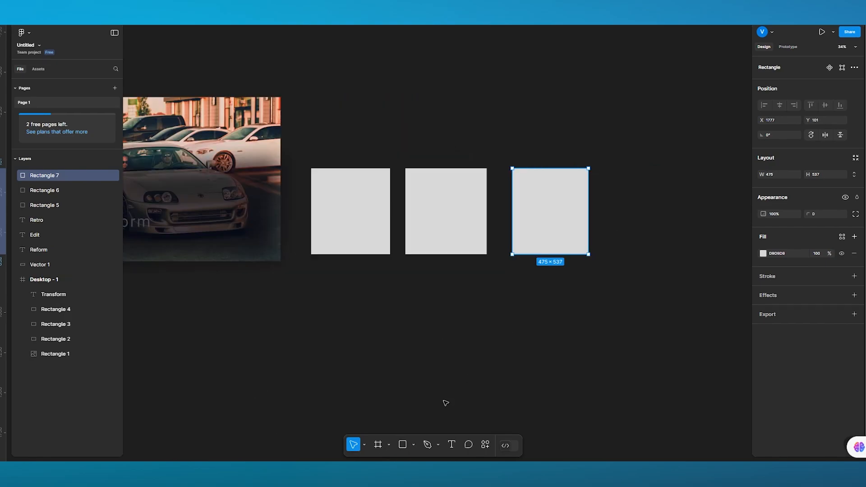
left_click(402, 445)
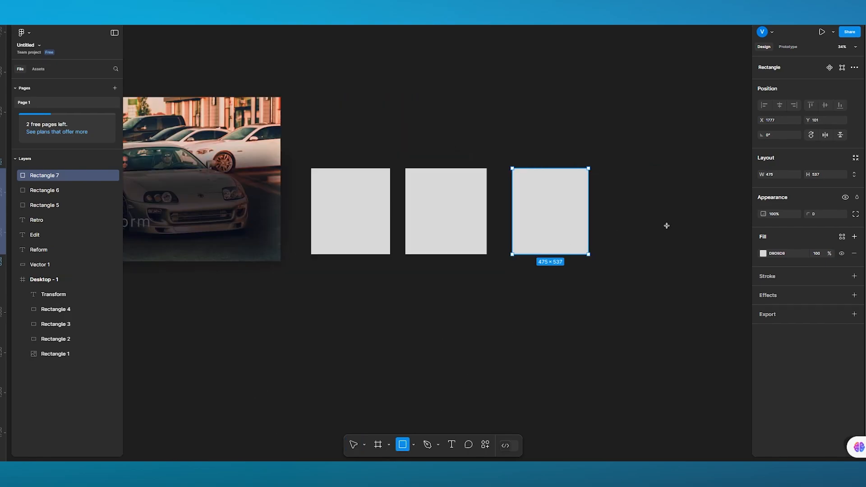
left_click_drag(613, 172, 701, 260)
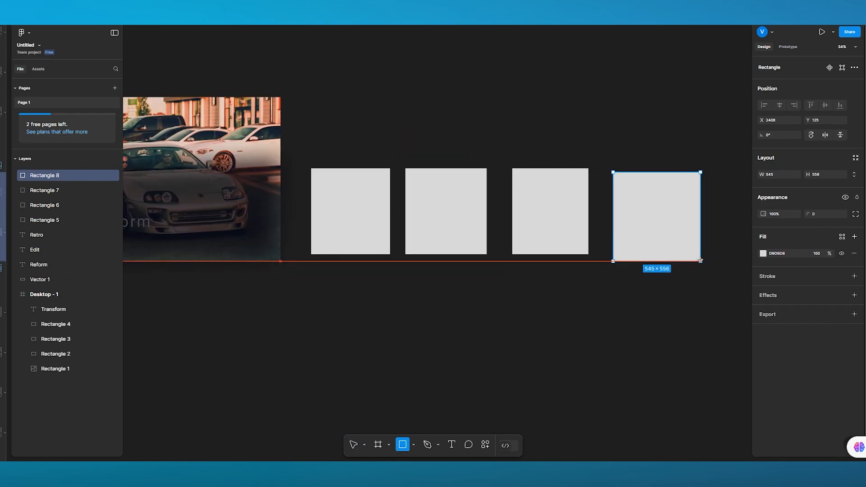
- Switch the leftmost new rectangle's fill to an image and fill the second rectangle with the squirrel photo
left_click(354, 220)
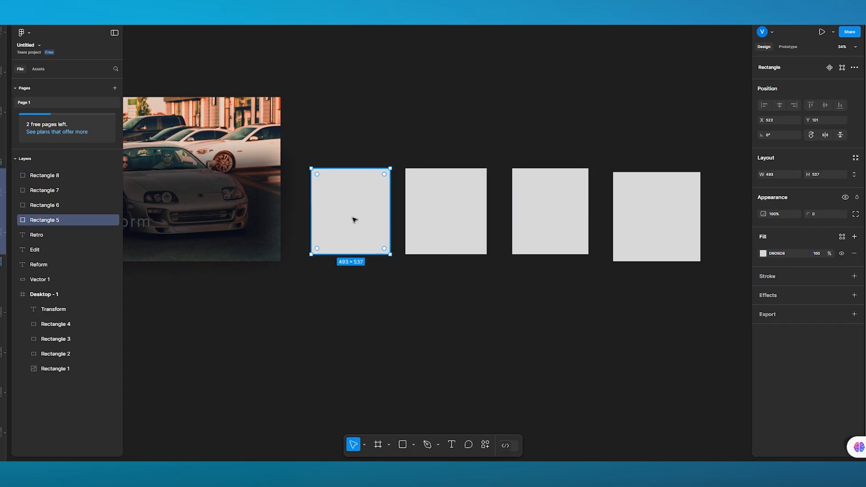
left_click(763, 253)
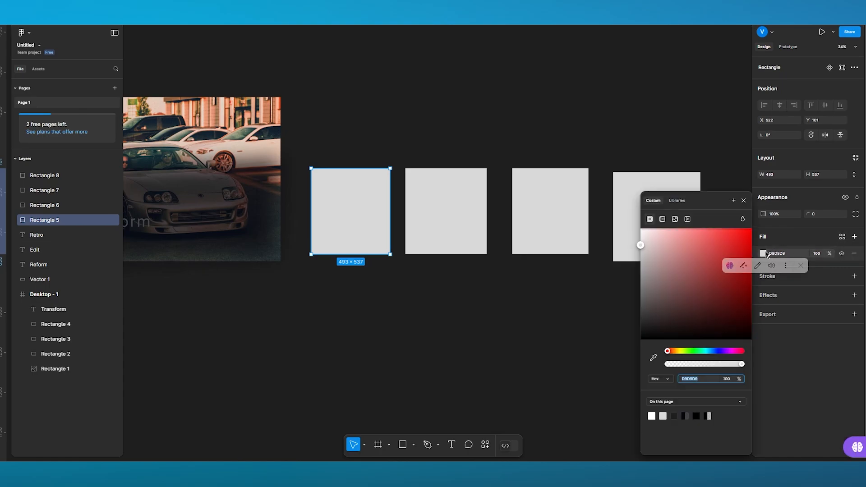
left_click(675, 219)
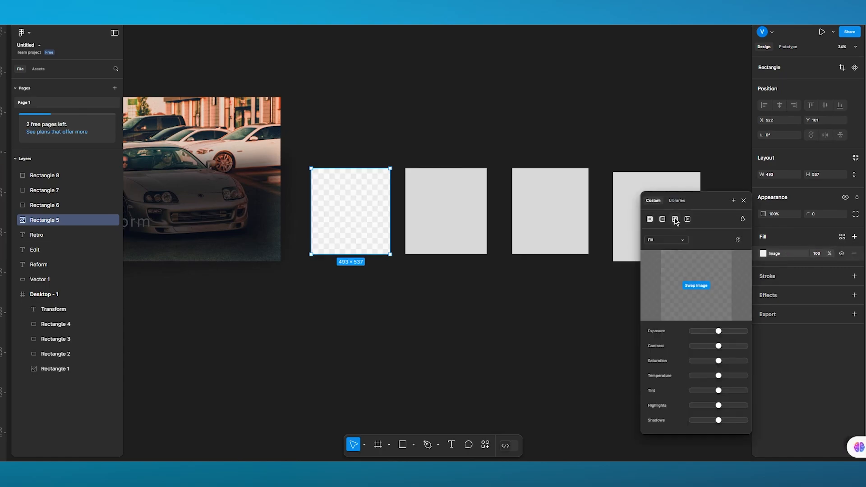
left_click(695, 285)
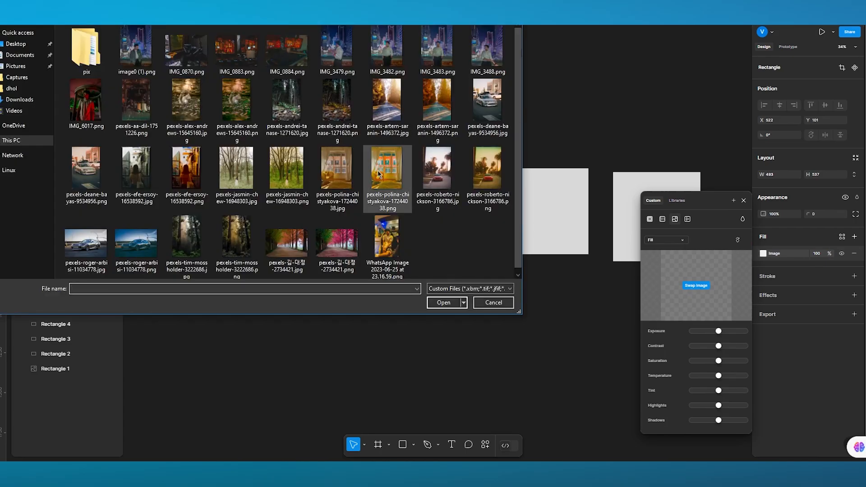
double_click(242, 106)
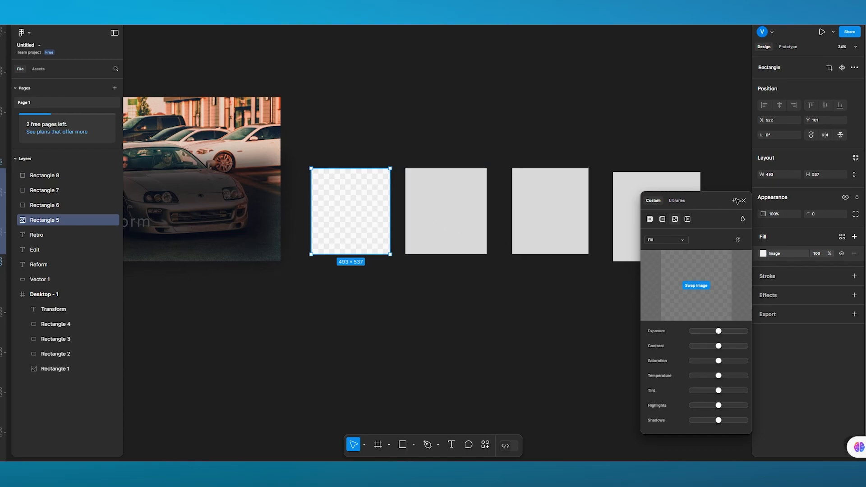
left_click(744, 200)
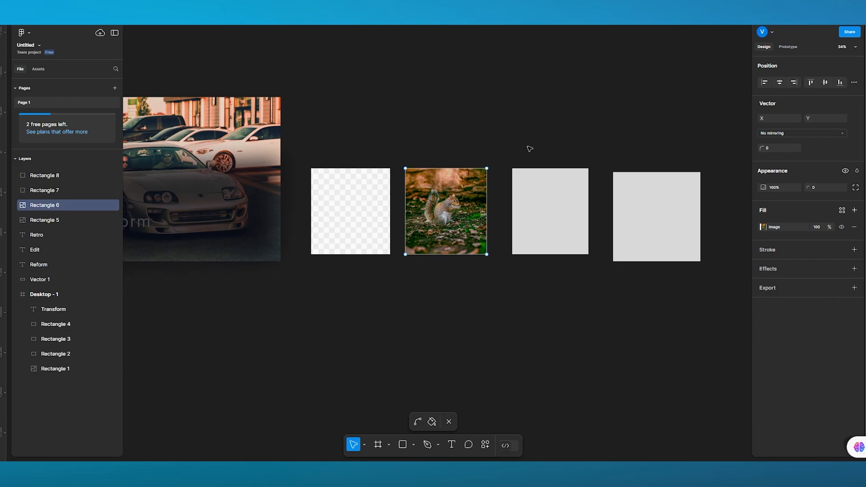
- Change the third rectangle's fill to an image, using the PNG photo of the dark forest stream
left_click(54, 190)
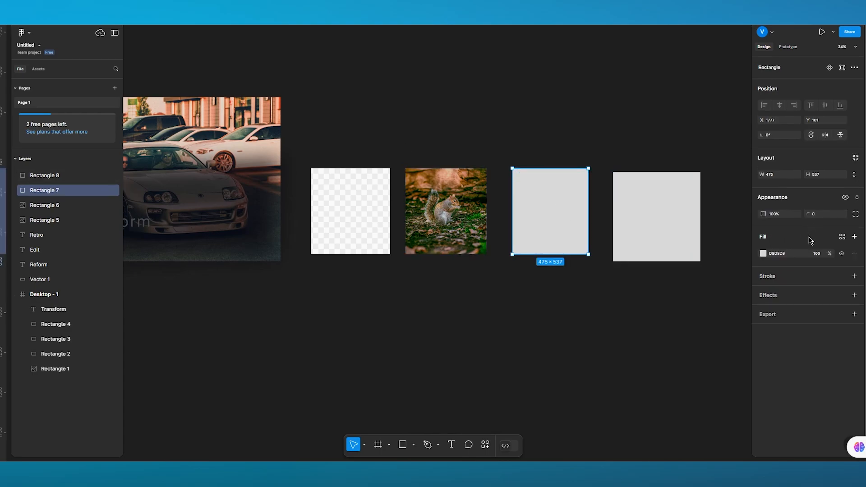
left_click(772, 253)
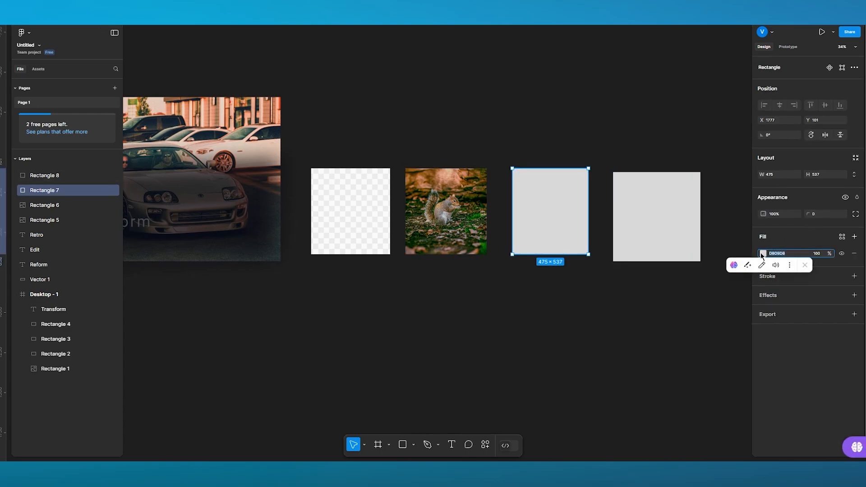
left_click(763, 253)
left_click(675, 219)
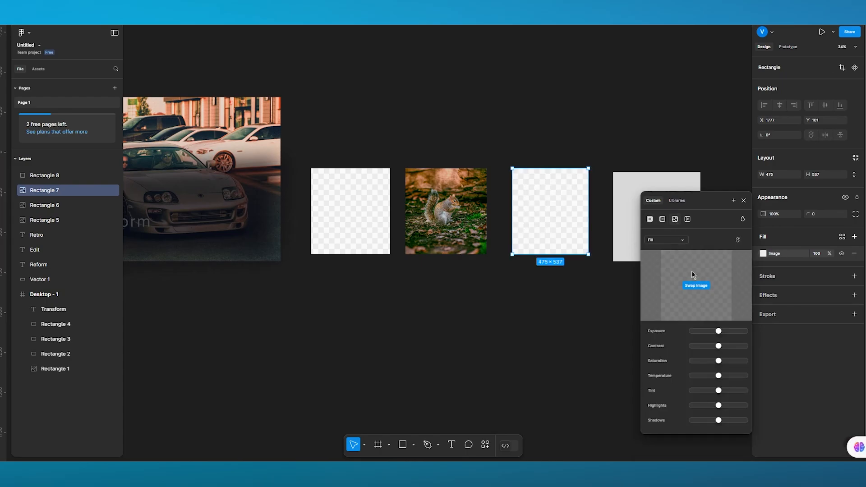
left_click(691, 291)
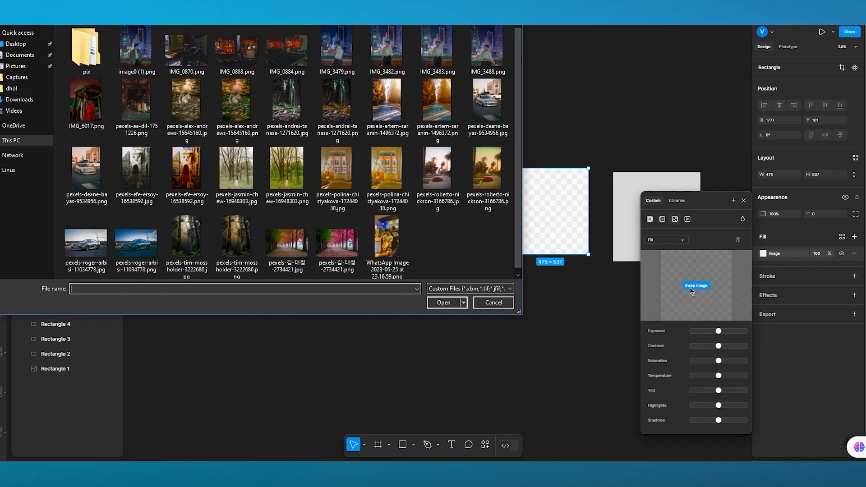
double_click(349, 101)
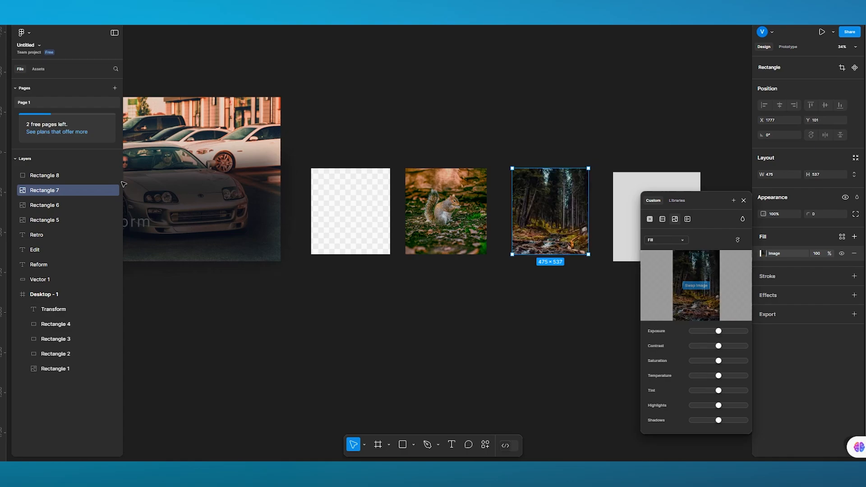
- Change the fourth rectangle's fill to an image, using IMG_0884.png
left_click(49, 177)
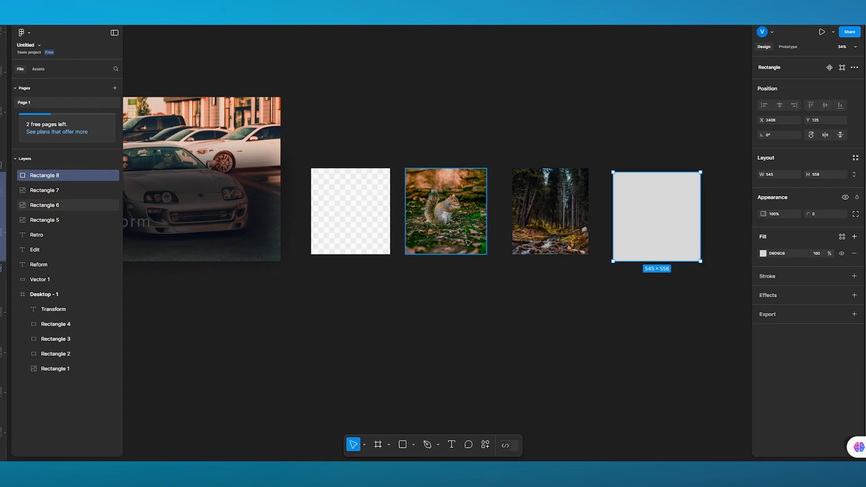
left_click(763, 254)
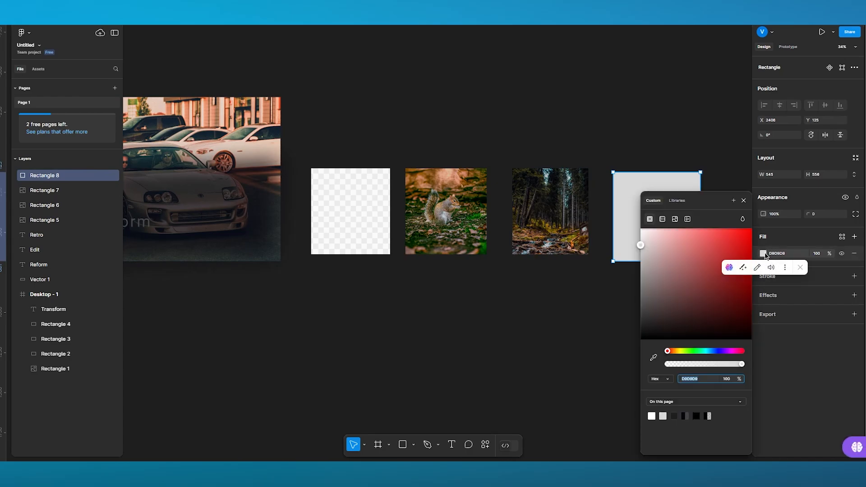
left_click(675, 219)
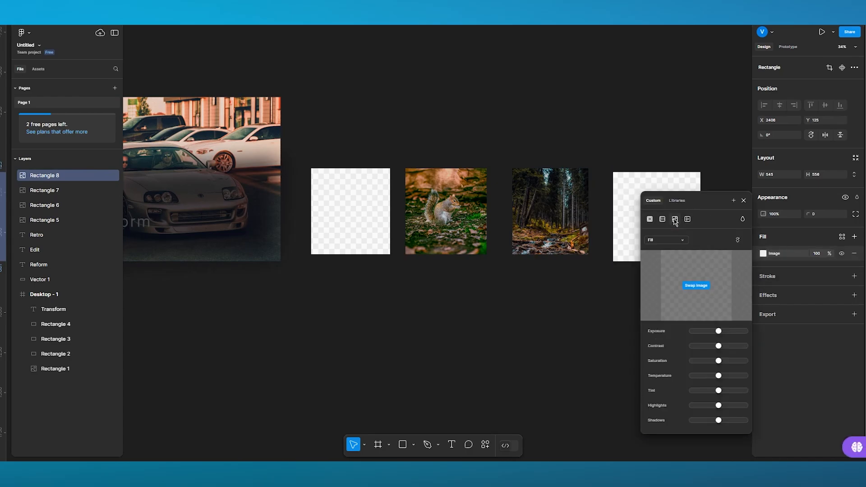
left_click(706, 285)
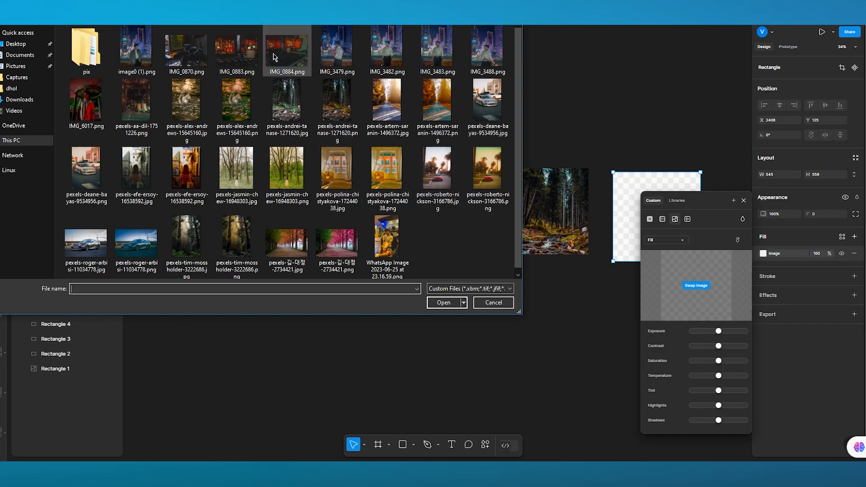
double_click(286, 63)
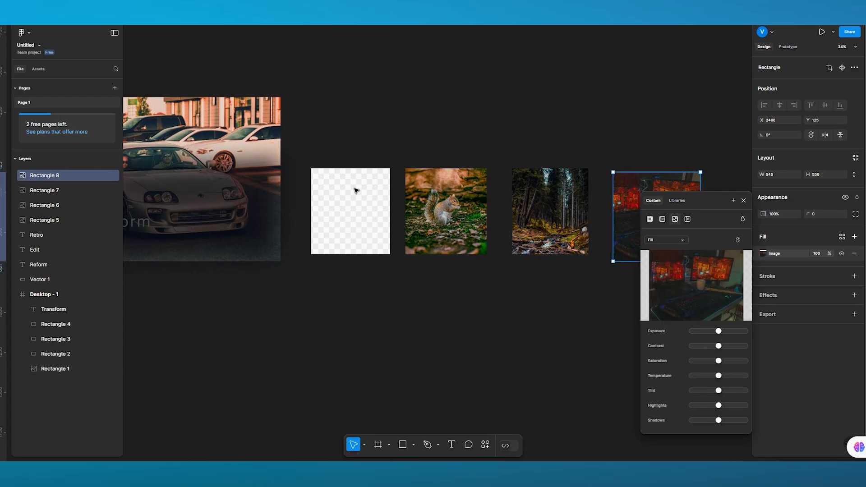
- Delete the leftmost rectangle with the checkered placeholder fill, beside the Desktop - 1 frame
left_click(346, 291)
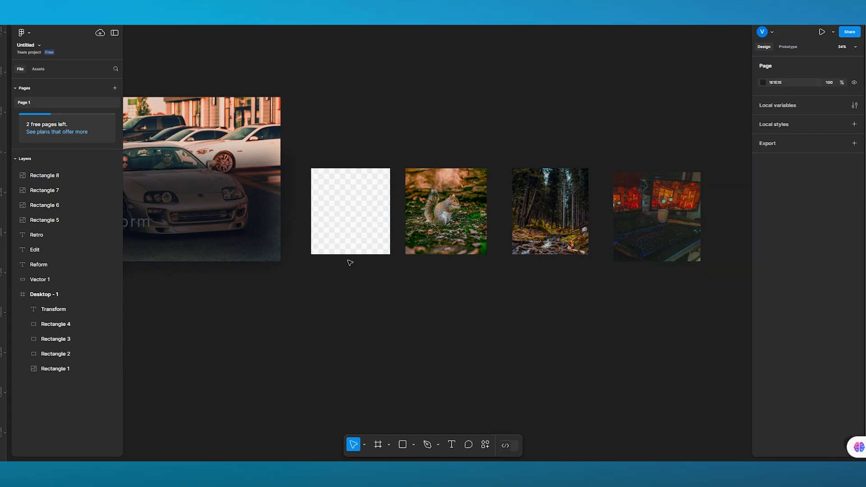
left_click(357, 211)
key("Delete")
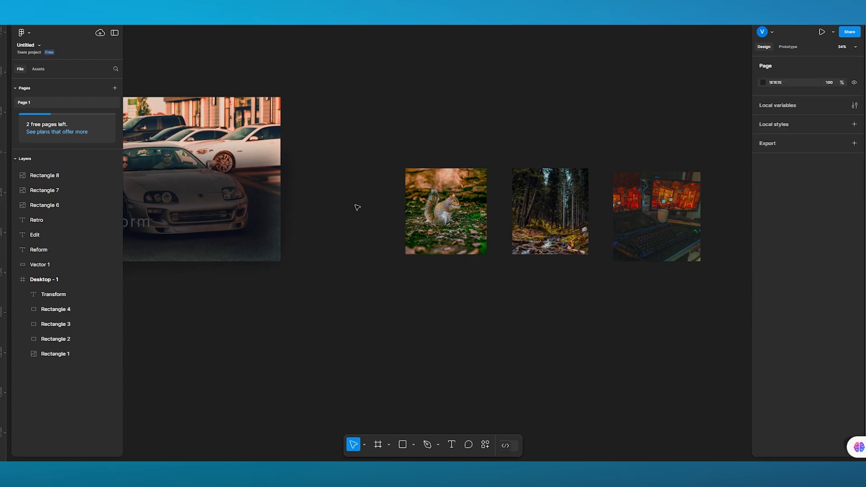
- Move the squirrel image into the Desktop - 1 frame and bring the frame above Vector 1 in the layer order
scroll(357, 207, "left", 5)
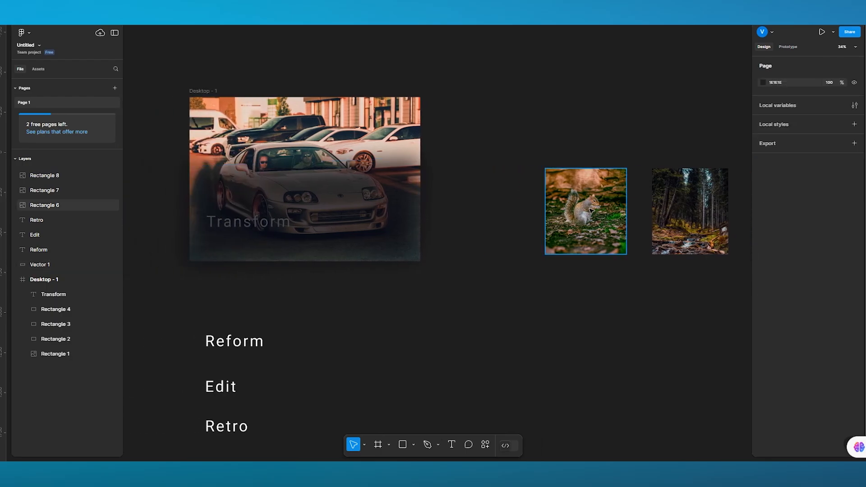
left_click_drag(591, 210, 360, 208)
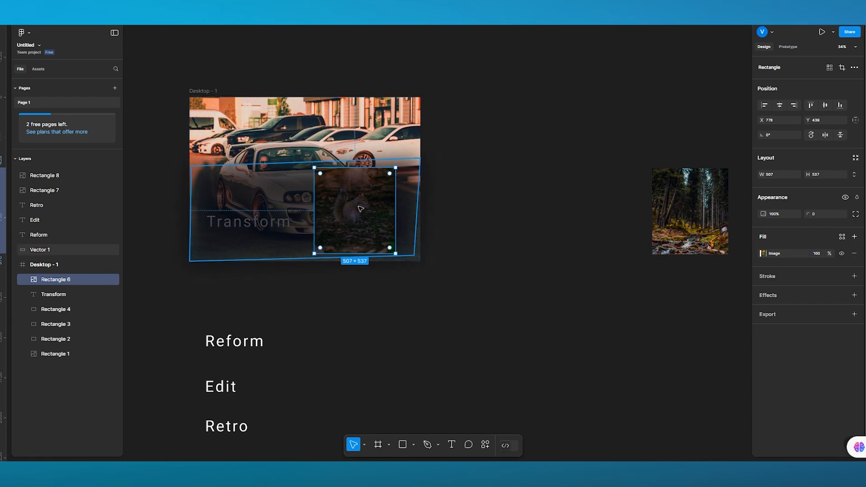
left_click_drag(59, 265, 76, 174)
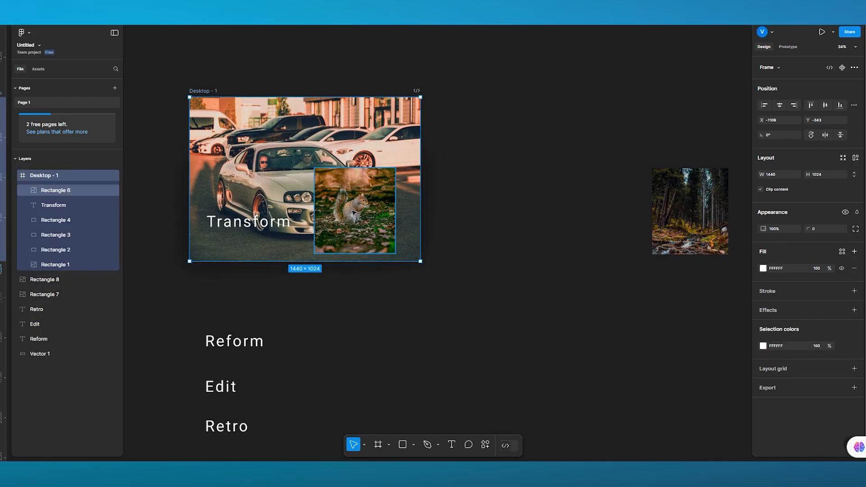
- Shrink the squirrel image and position it just right of the Transform text in the Desktop - 1 frame
left_click_drag(352, 212, 357, 212)
left_click(374, 193)
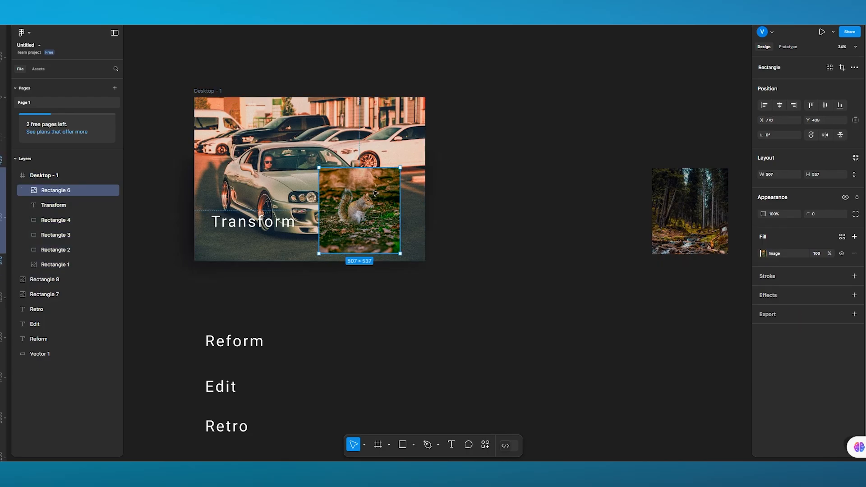
left_click_drag(400, 168, 350, 204)
- Move the forest image into Desktop - 1 right of the squirrel and shrink it to about 267 × 301 at X 1132, Y 668
left_click(681, 215)
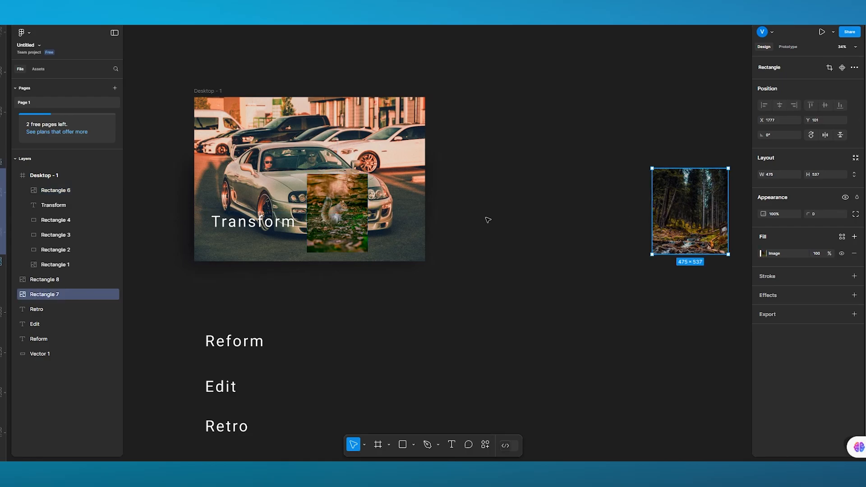
left_click_drag(488, 220, 464, 214)
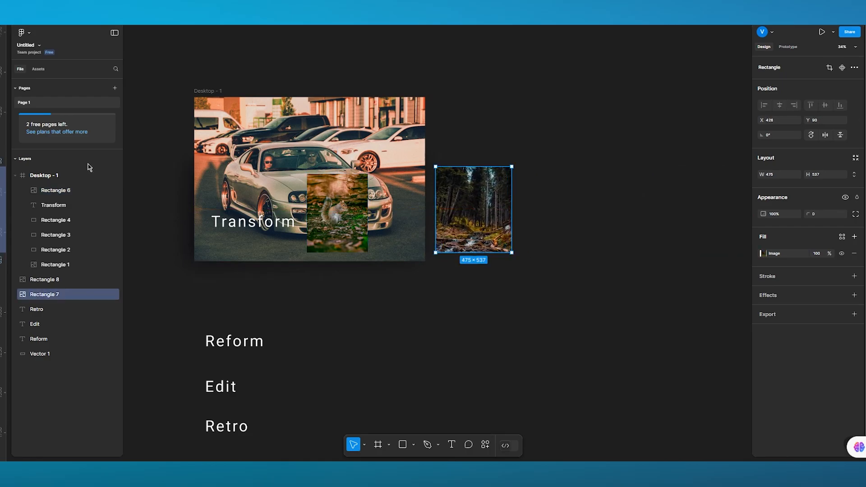
left_click_drag(512, 167, 412, 206)
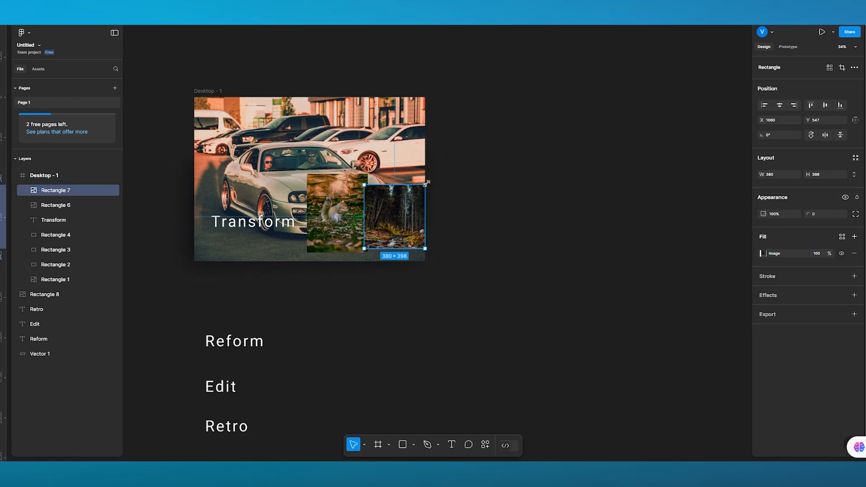
left_click_drag(365, 185, 400, 221)
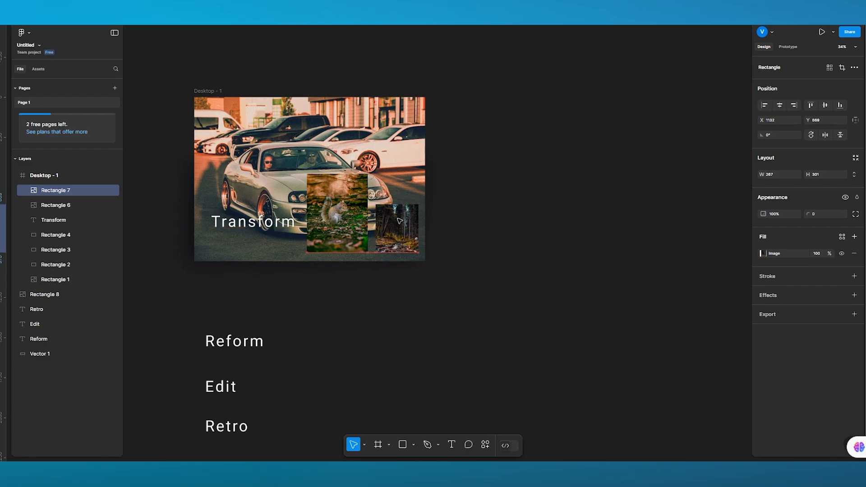
- Shrink the computer desk image to about 296 × 316 and place it in Desktop - 1 with only a sliver showing at the right edge
scroll(573, 251, "right", 5)
left_click_drag(646, 227, 348, 228)
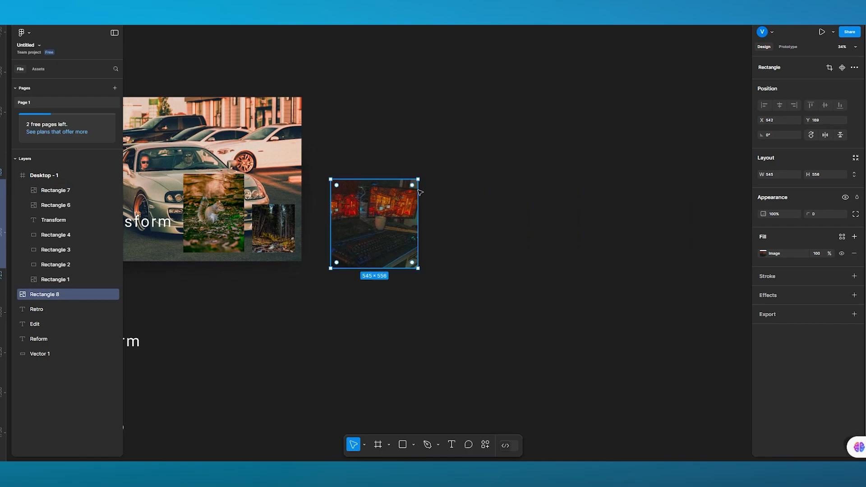
left_click_drag(417, 180, 286, 228)
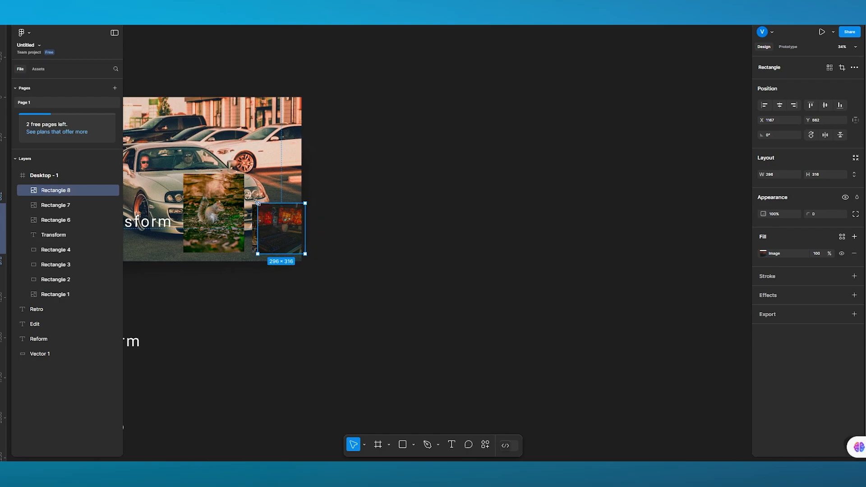
left_click_drag(259, 204, 301, 203)
left_click(363, 211)
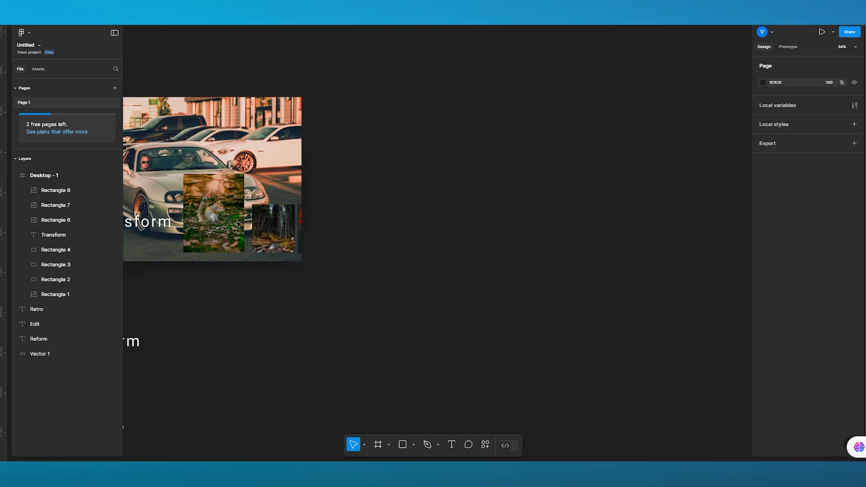
- Duplicate the Desktop - 1 frame together with Vector 1 and place the copy to the right of the original
scroll(164, 236, "left", 5)
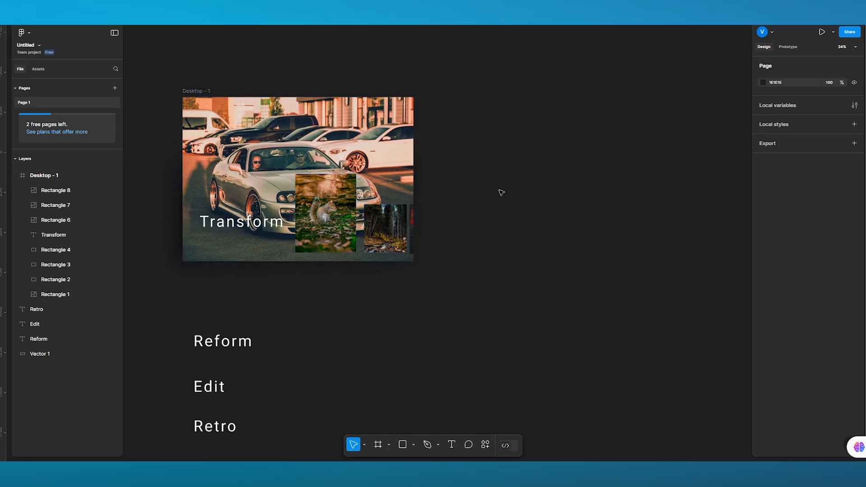
left_click_drag(507, 79, 166, 284)
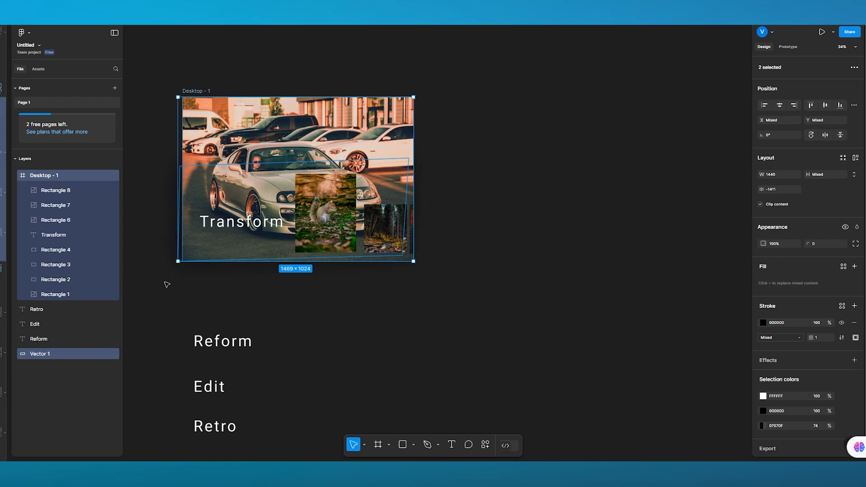
key("ctrl+d")
left_click_drag(322, 107, 552, 122)
scroll(542, 244, "right", 5)
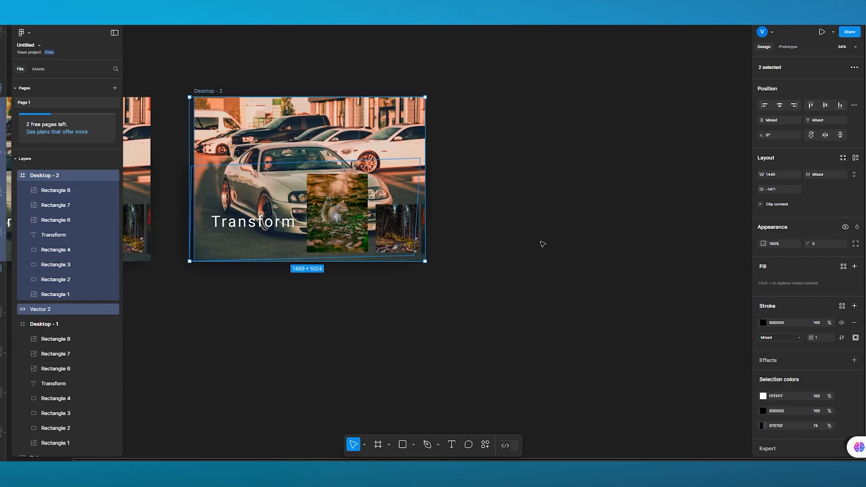
key("ctrl+v")
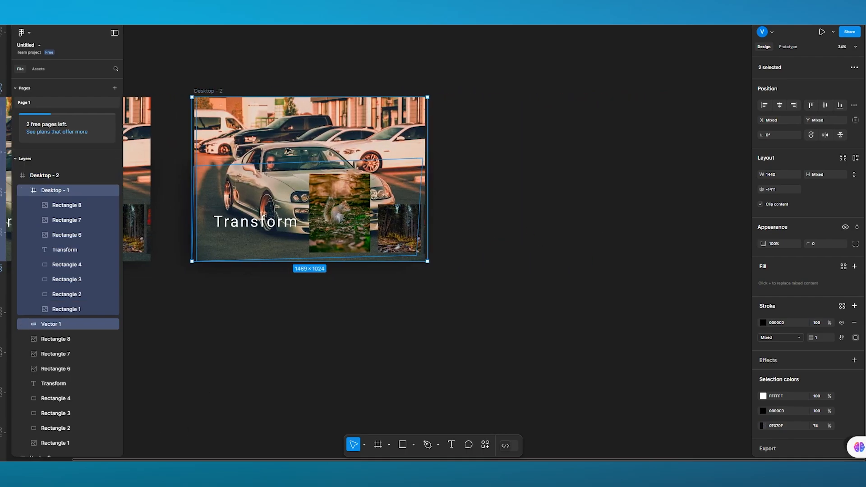
left_click_drag(287, 150, 366, 125)
key("ctrl+z")
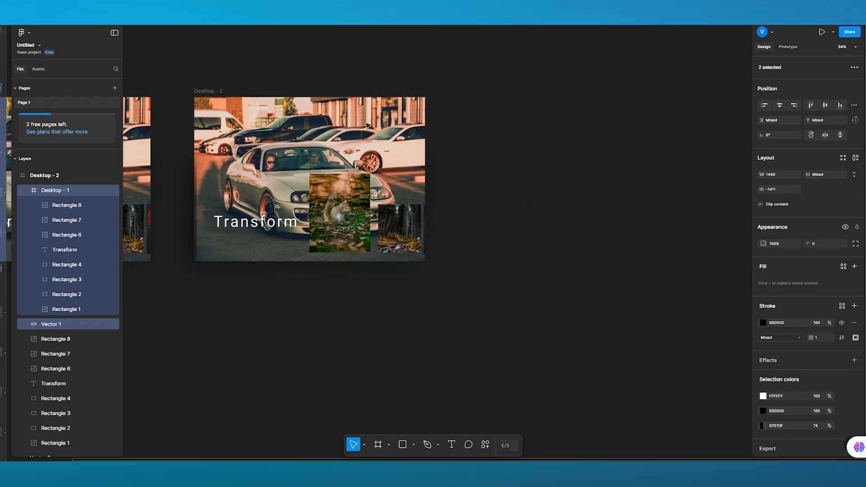
scroll(368, 126, "left", 4)
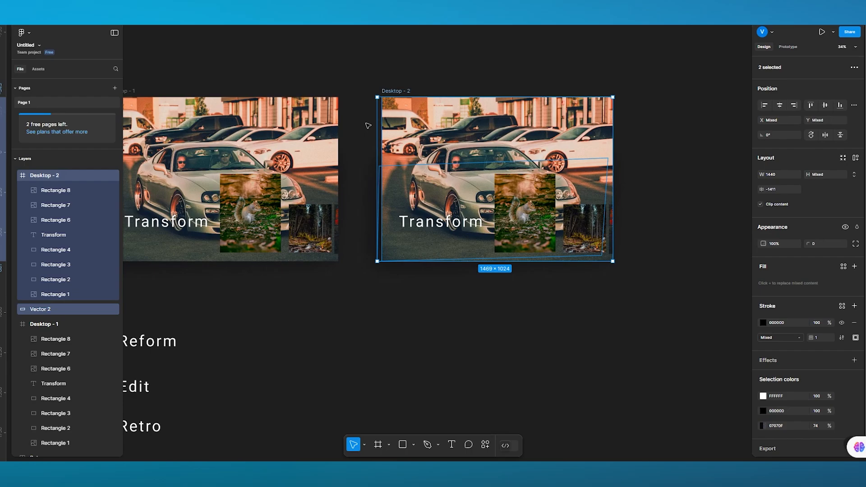
- Duplicate the Desktop - 1 frame again to add a third frame right of Desktop - 2
key("ctrl+z")
left_click_drag(358, 73, 328, 80)
left_click(129, 91)
key("ctrl+d")
scroll(618, 159, "right", 5)
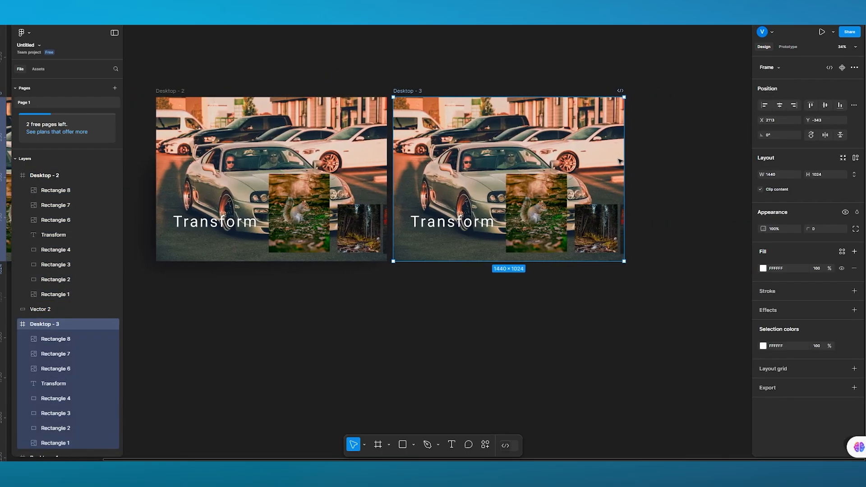
left_click(503, 324)
- Move the Desktop - 1 frame closer to Desktop - 2, to about X -876, Y -343
scroll(503, 325, "left", 4)
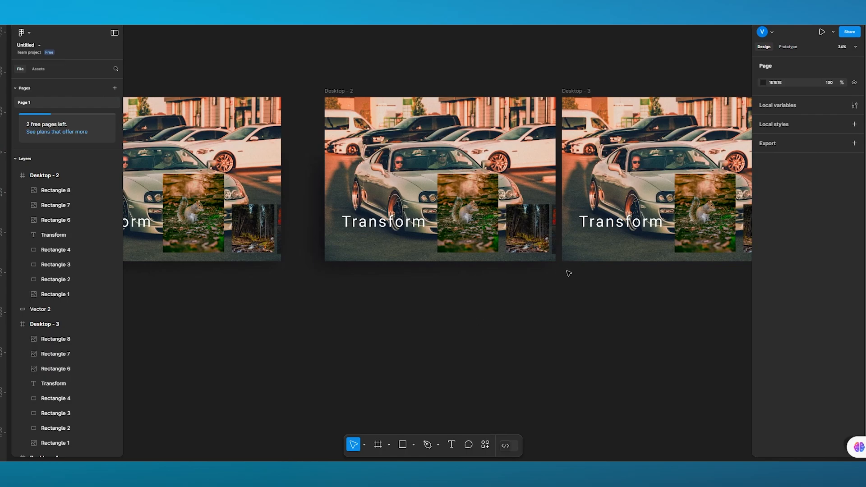
left_click_drag(242, 144, 274, 144)
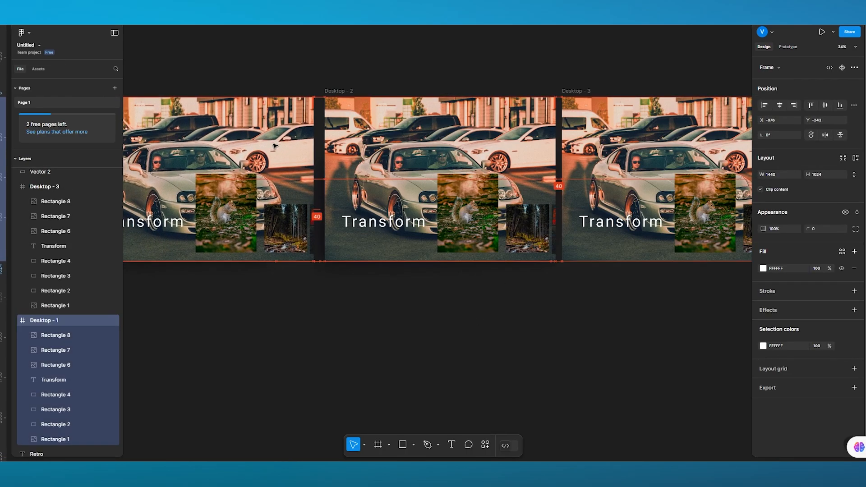
left_click(297, 307)
scroll(297, 307, "left", 3)
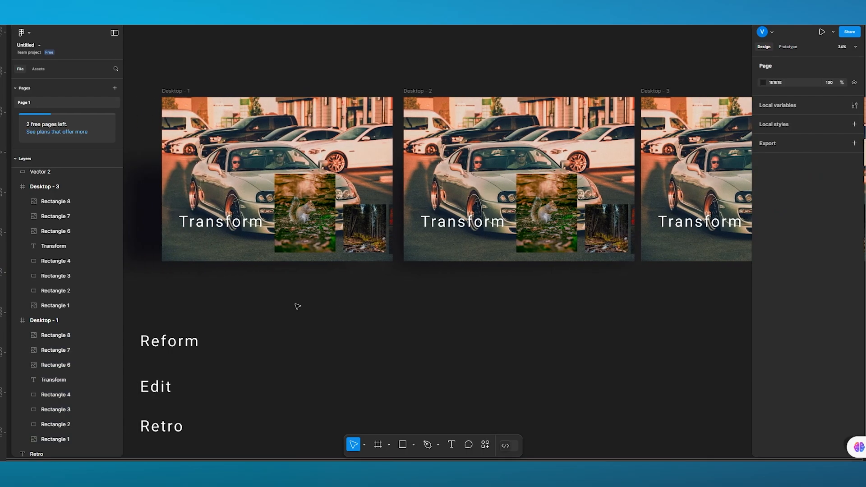
- Delete the squirrel image from Desktop - 2 and enlarge the forest image to fill its place beside the caption
left_click(555, 215)
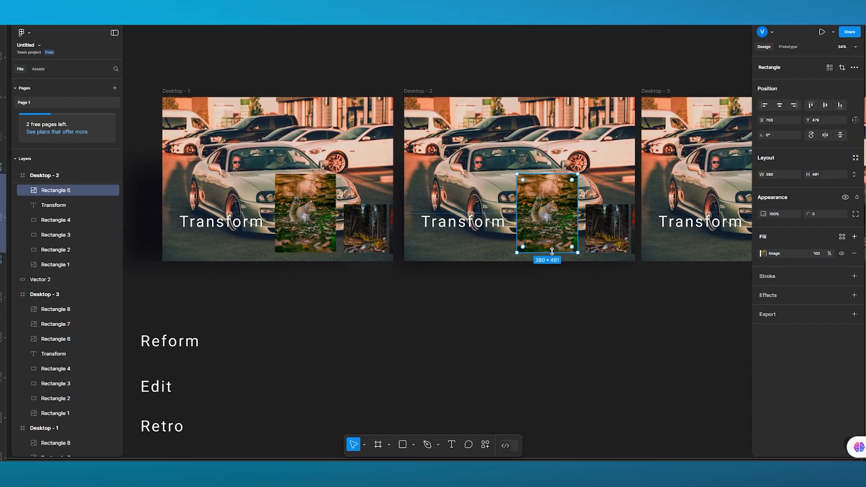
key("Delete")
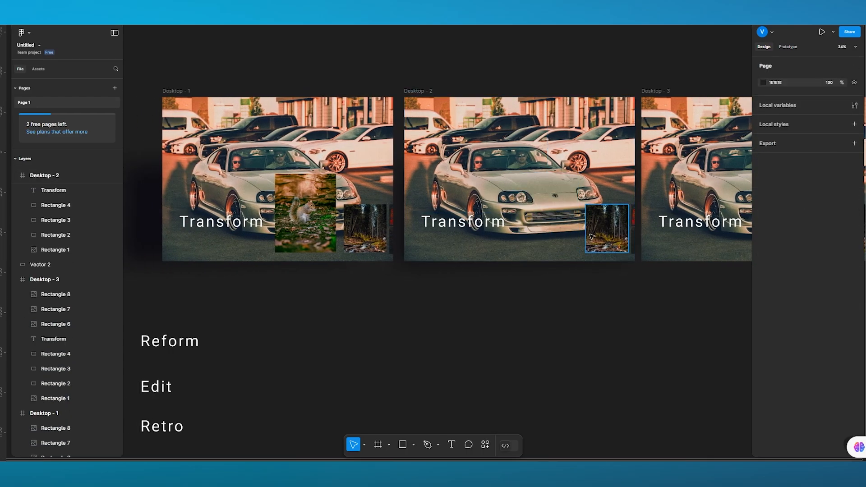
left_click(590, 237)
left_click_drag(586, 204, 564, 206)
- Resize the computer desk image in Desktop - 2 to about 154 × 309 and place it right of the forest image at about X 1286
left_click_drag(630, 228, 643, 206)
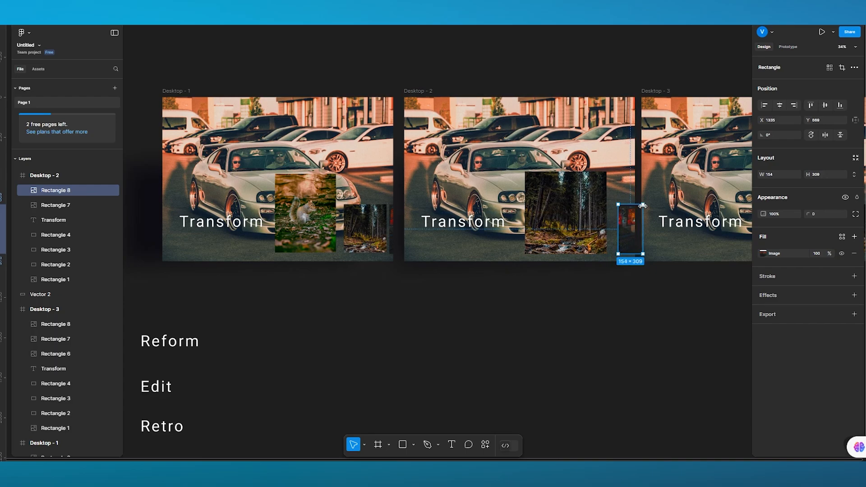
left_click(648, 302)
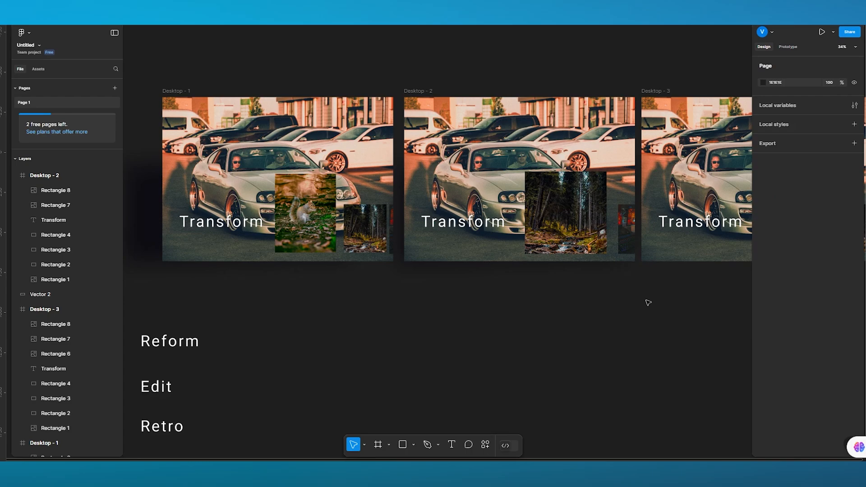
left_click(631, 251)
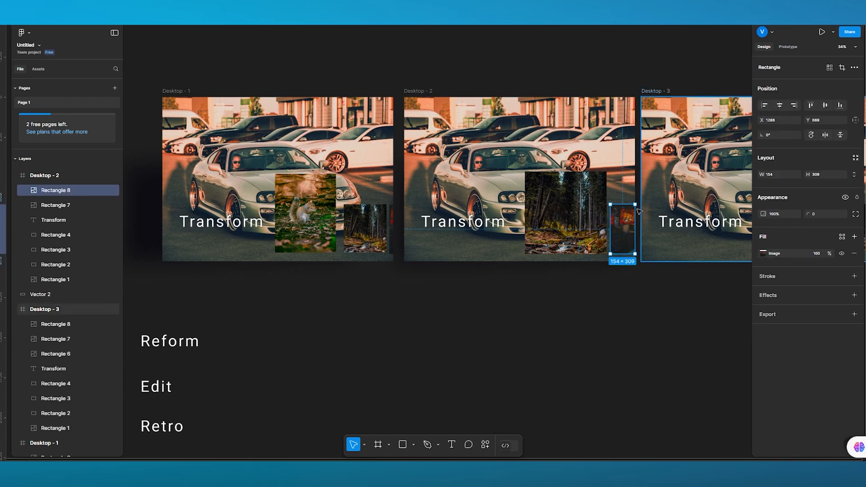
left_click(636, 318)
- Delete the forest and squirrel images from Desktop - 3
scroll(637, 318, "right", 5)
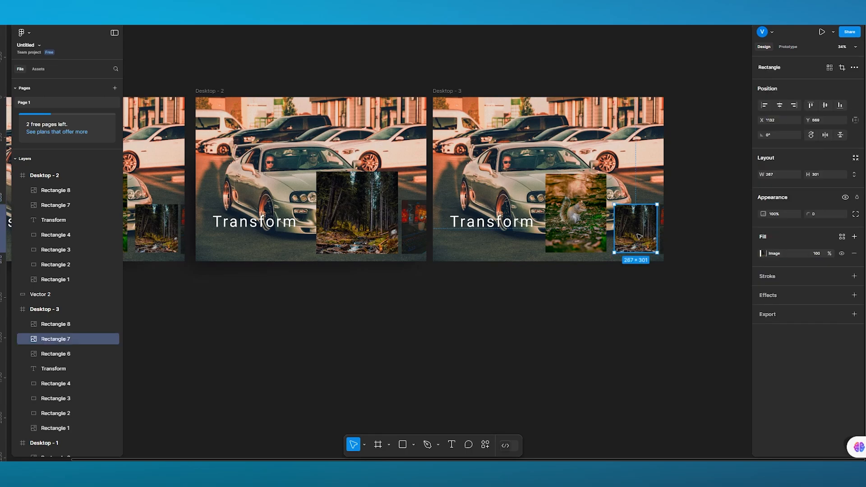
key("Delete")
left_click(578, 216)
key("Delete")
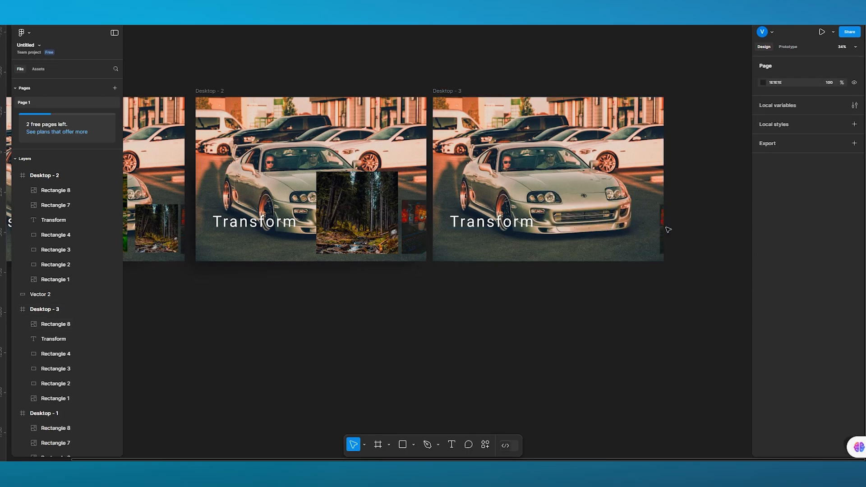
- Enlarge the computer desk image in Desktop - 3 to about 675 × 472 and position it at about X 719, Y 472
left_click_drag(662, 228, 666, 208)
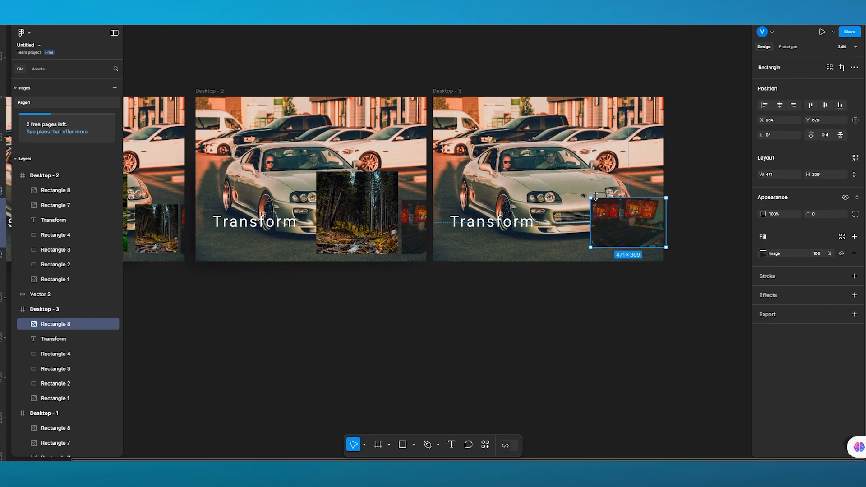
left_click_drag(590, 196, 559, 170)
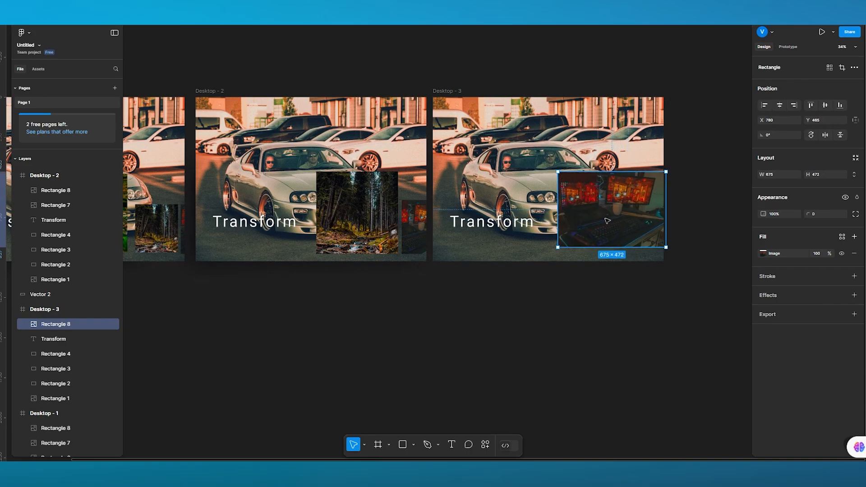
left_click_drag(608, 220, 598, 221)
left_click(645, 313)
- Replace the Transform caption in Desktop - 2 with the Reform text, placed at about X 155, Y 708
scroll(645, 314, "left", 8)
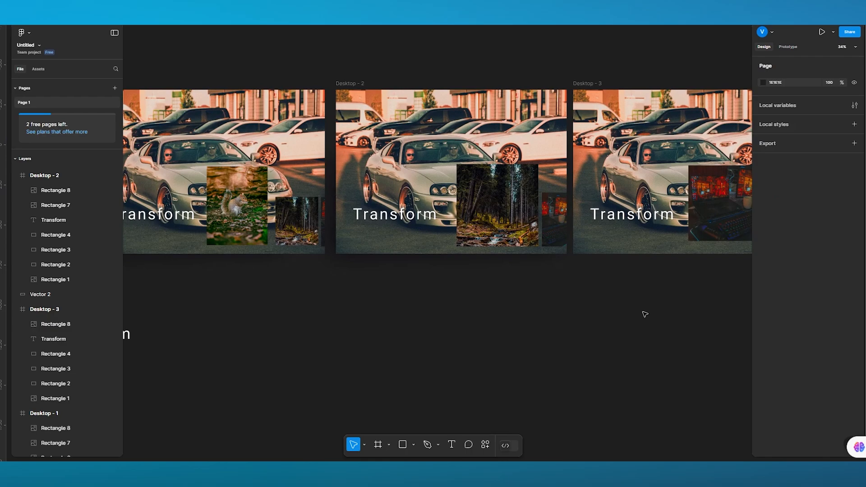
scroll(644, 313, "left", 2)
left_click(558, 219)
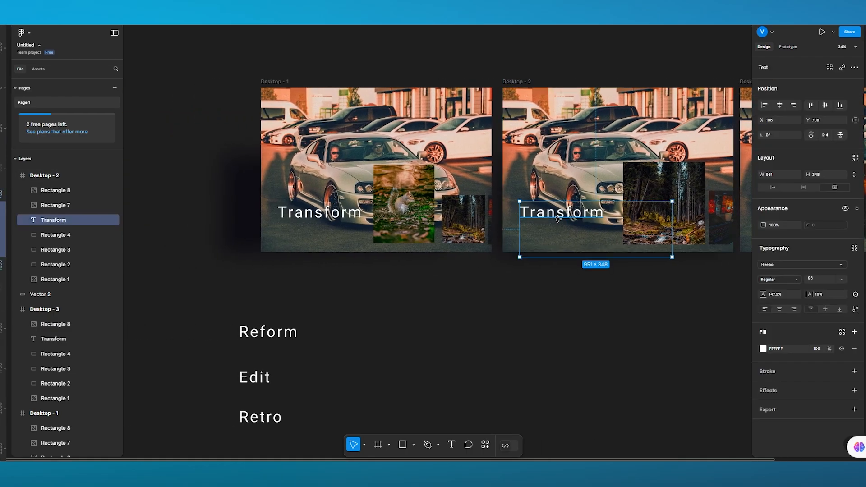
key("Delete")
left_click(268, 332)
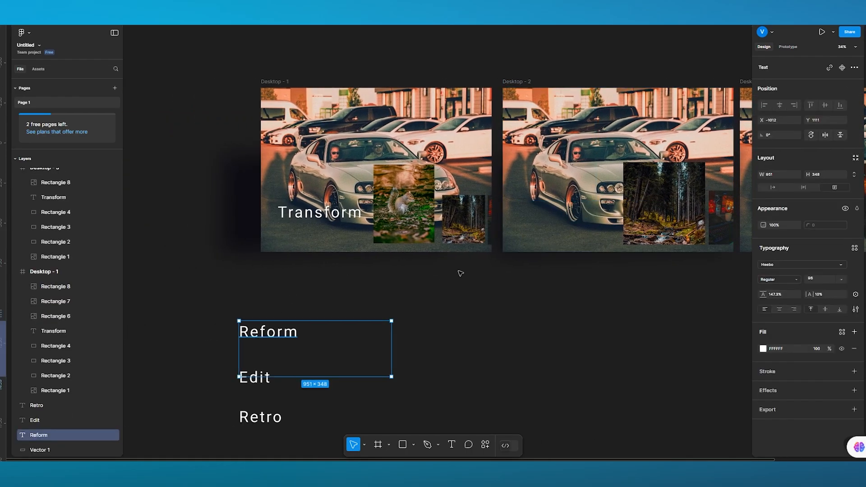
left_click_drag(269, 332, 549, 220)
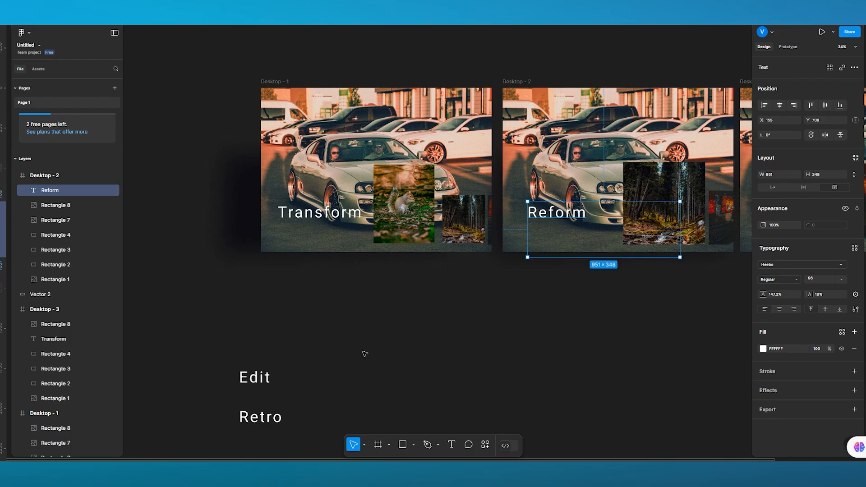
- Replace the Transform caption in Desktop - 3 with the Edit text, positioned left of the computer desk image
scroll(365, 354, "right", 8)
scroll(365, 353, "right", 5)
left_click(593, 215)
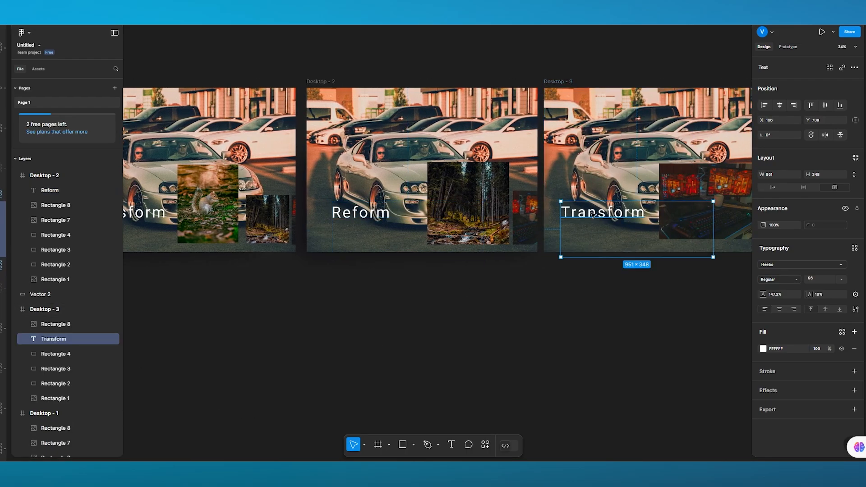
key("Delete")
scroll(687, 364, "down", 3)
scroll(686, 363, "left", 8)
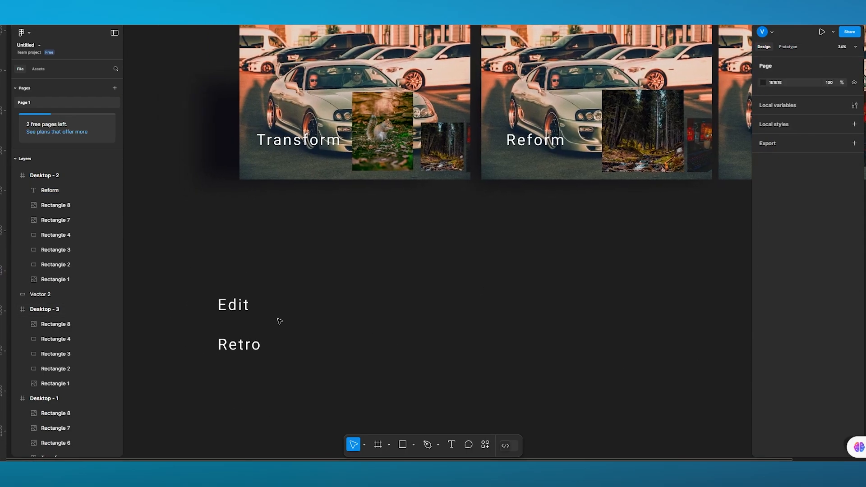
left_click_drag(241, 310, 746, 128)
scroll(709, 244, "right", 10)
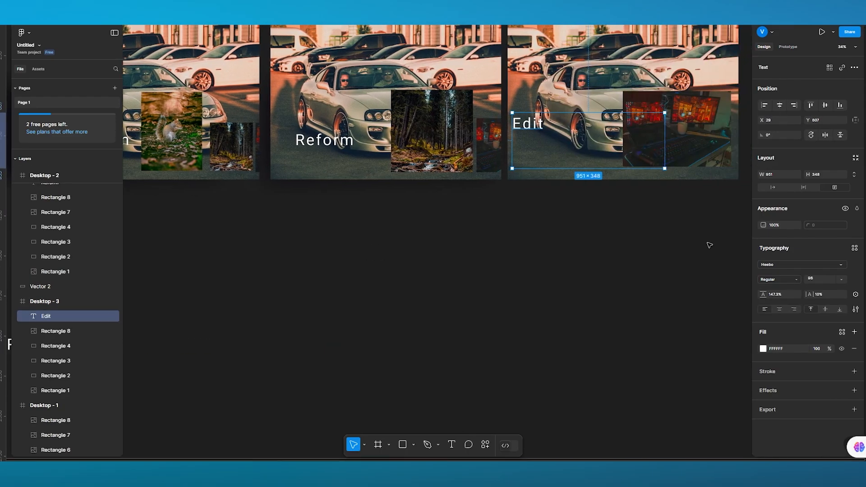
scroll(708, 243, "up", 3)
scroll(709, 245, "up", 1)
left_click_drag(491, 185, 502, 186)
left_click(416, 300)
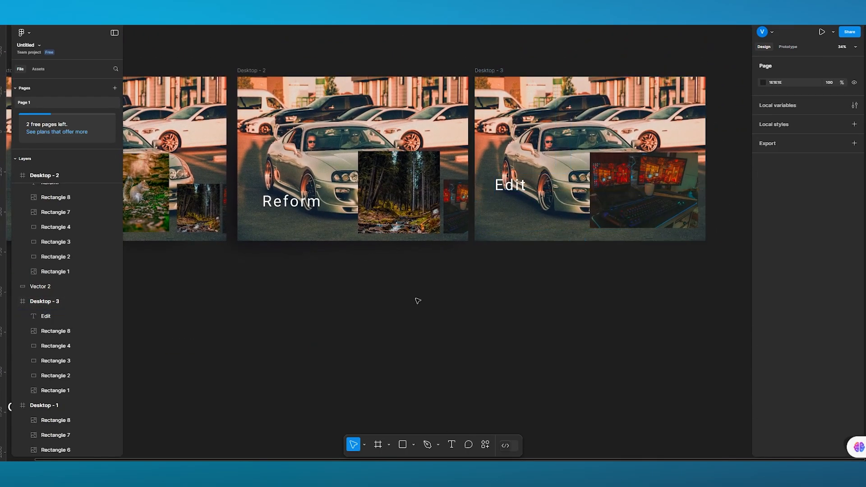
- Set the image fill opacity of Rectangle 2 in Desktop - 2 to 100% so the palm tree photo becomes the background
scroll(418, 301, "left", 5)
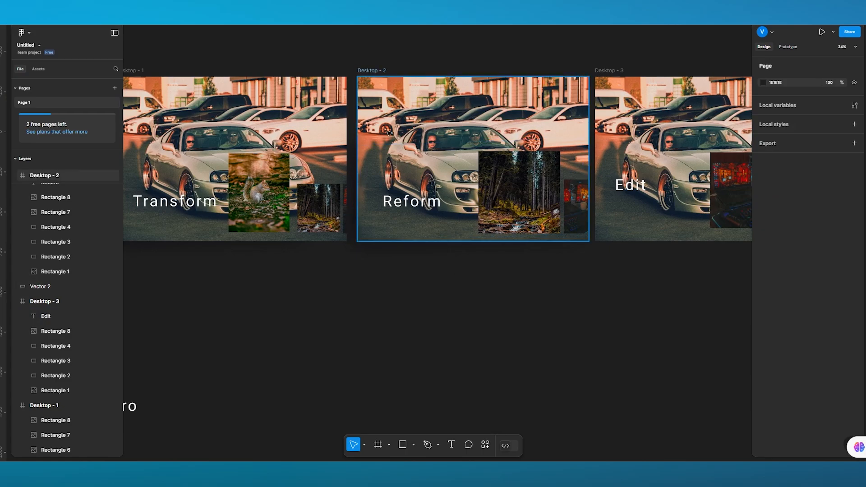
left_click(401, 116)
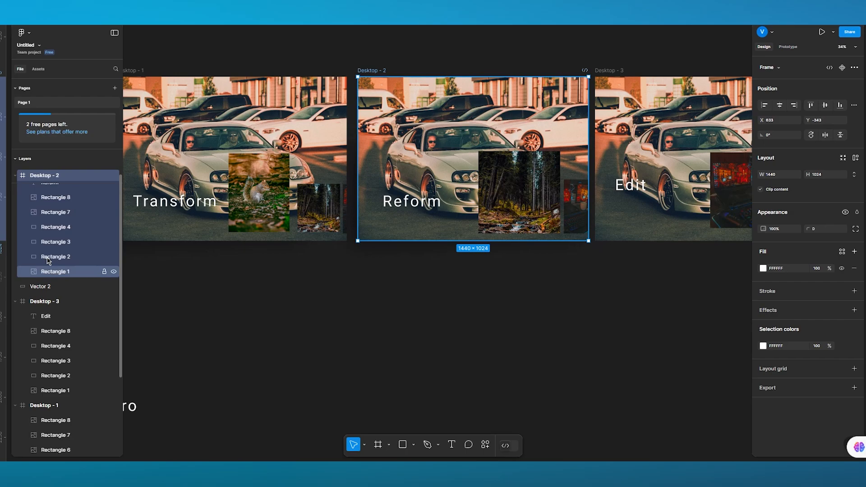
left_click(113, 242)
left_click(113, 243)
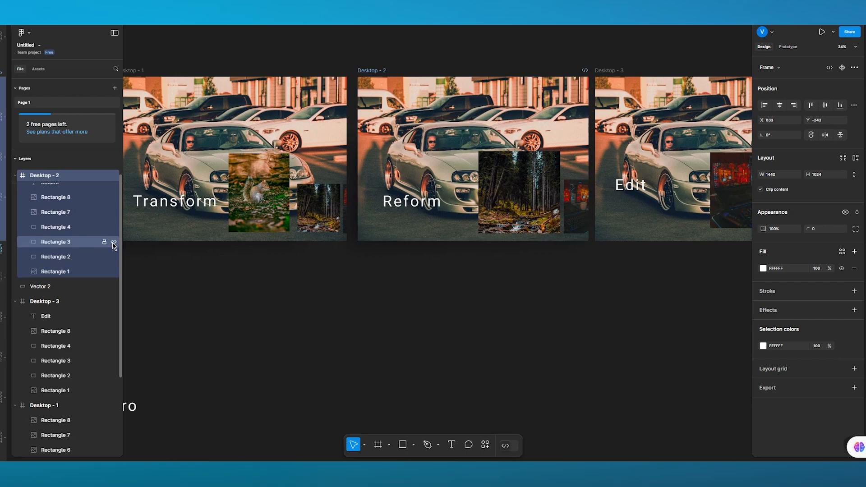
scroll(74, 226, "up", 1)
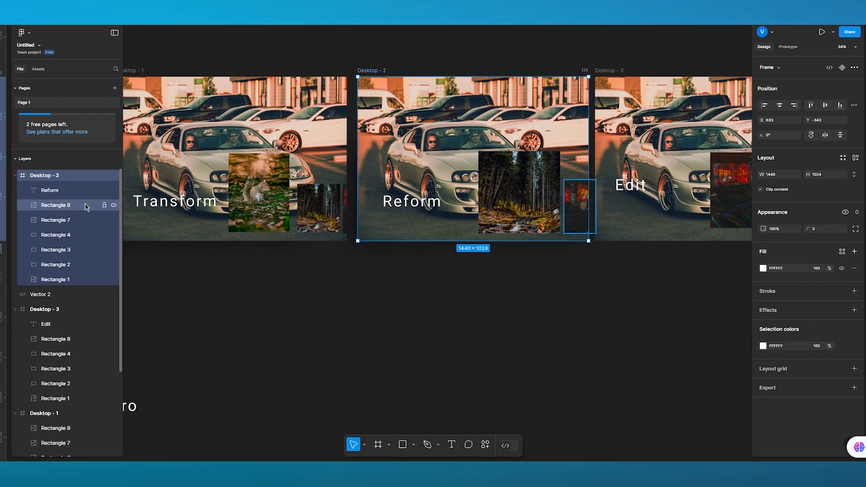
left_click(61, 264)
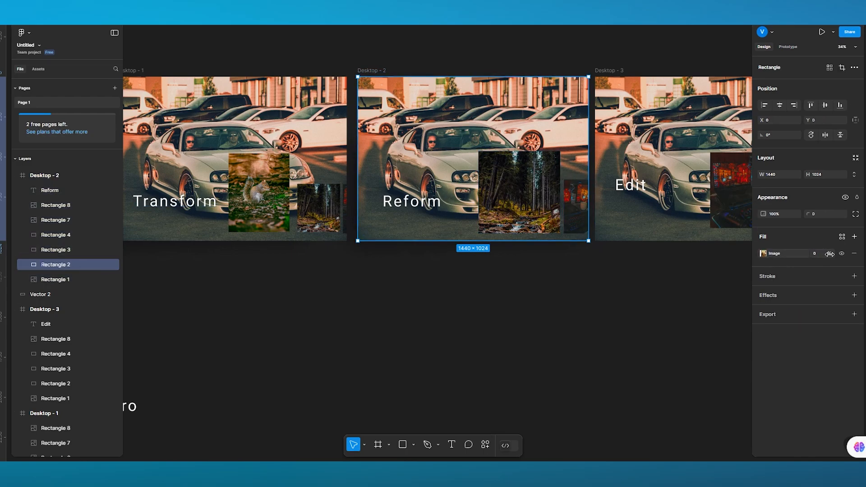
left_click_drag(830, 254, 829, 254)
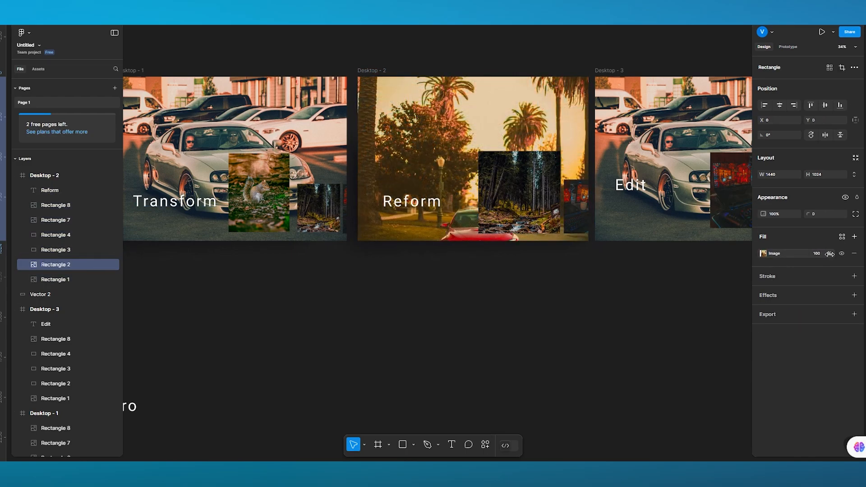
- Set the image fill opacity of Rectangle 4 in Desktop - 3 to 100% so the blue car photo becomes the background
scroll(620, 323, "right", 5)
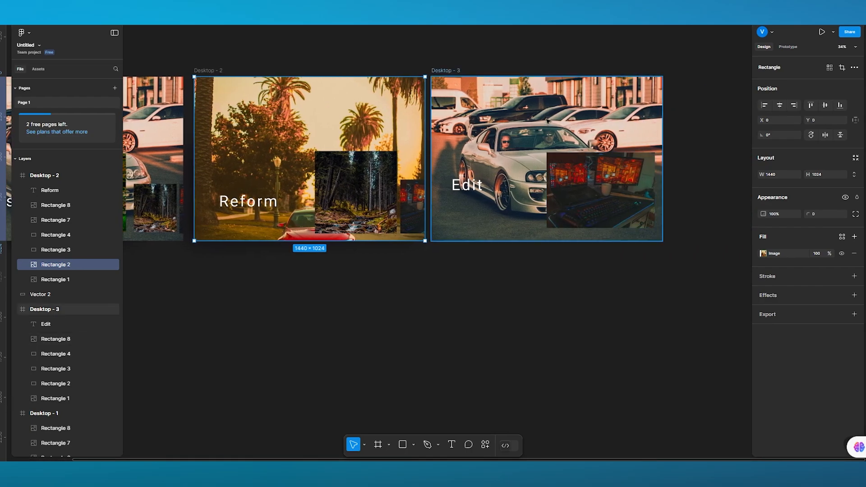
left_click(45, 309)
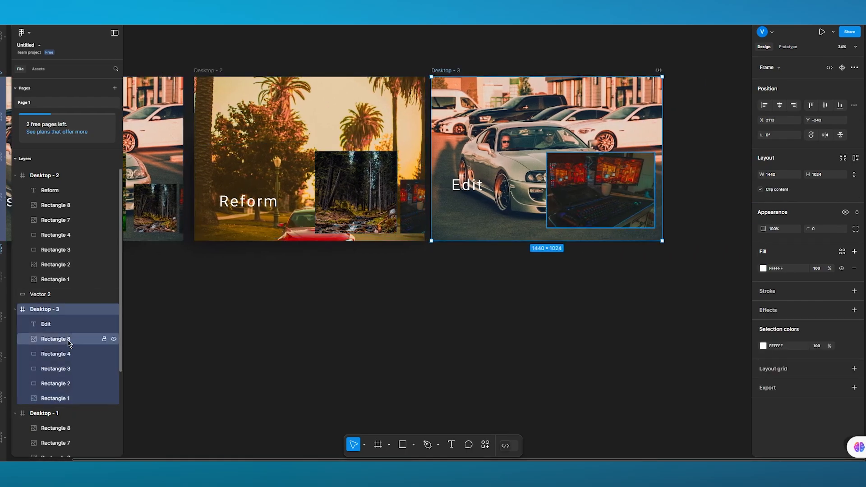
left_click(69, 342)
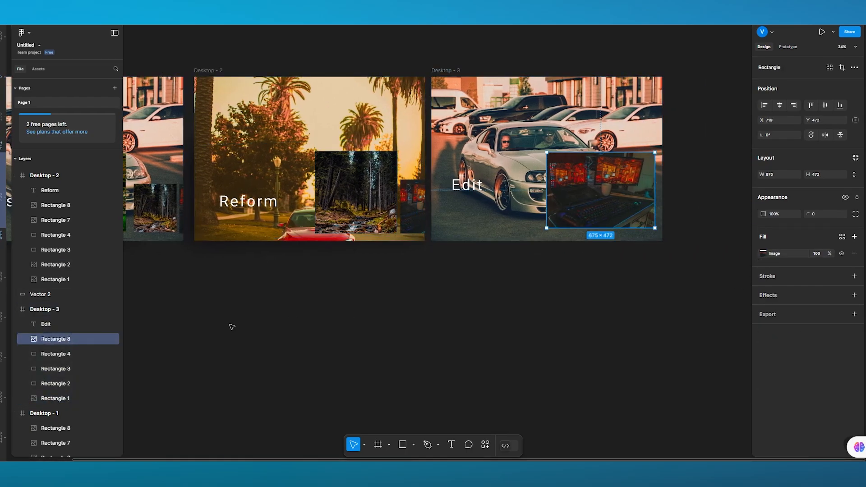
left_click(83, 355)
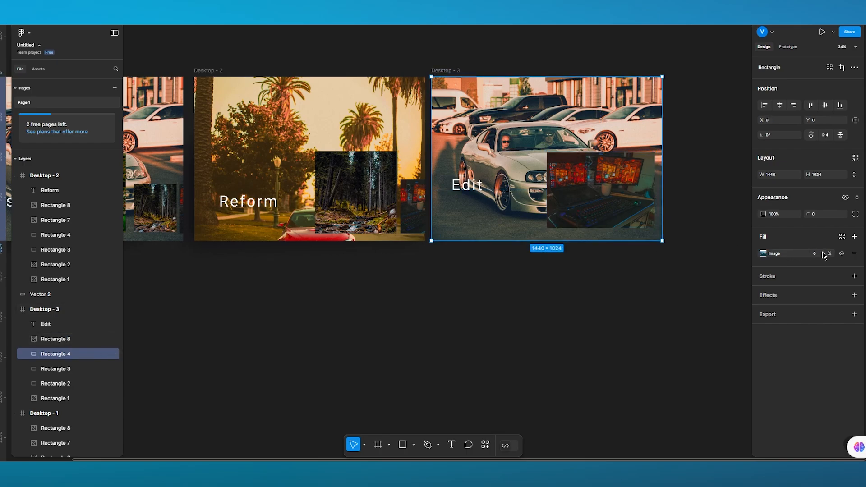
left_click_drag(830, 254, 166, 273)
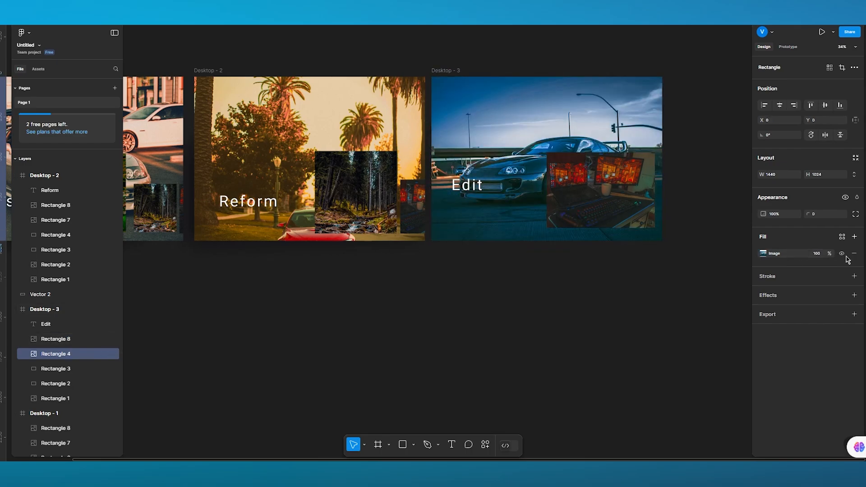
- Add a prototype connection from the Transform caption in Desktop - 1 to Desktop - 2 with an On drag trigger
scroll(544, 315, "left", 5)
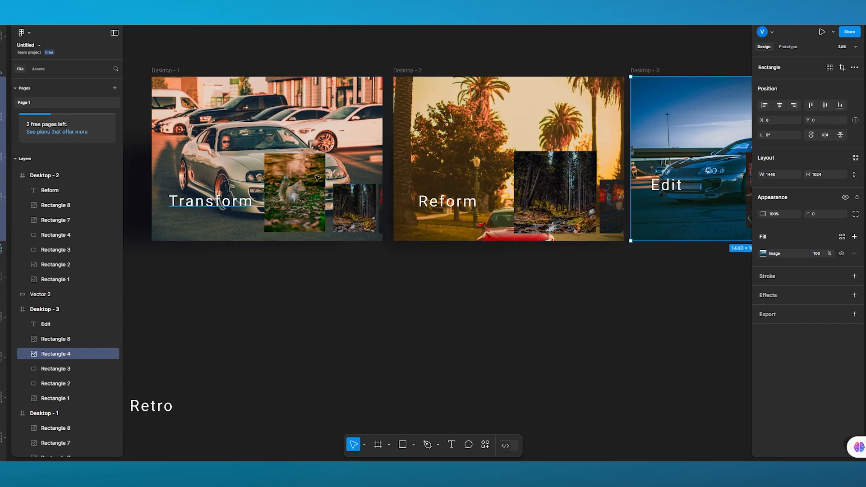
left_click(788, 46)
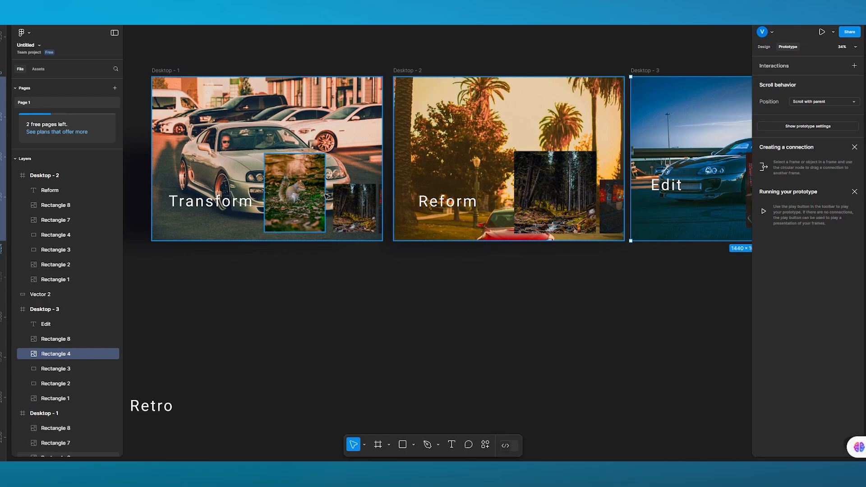
left_click(219, 205)
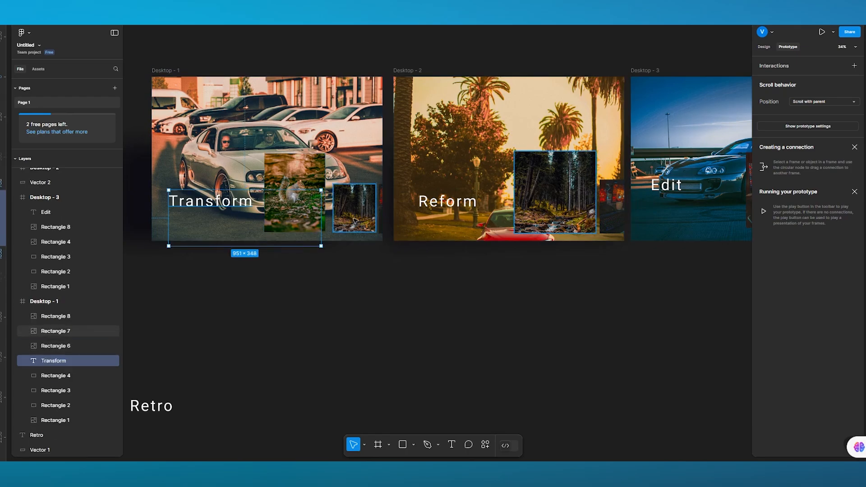
left_click_drag(321, 219, 458, 212)
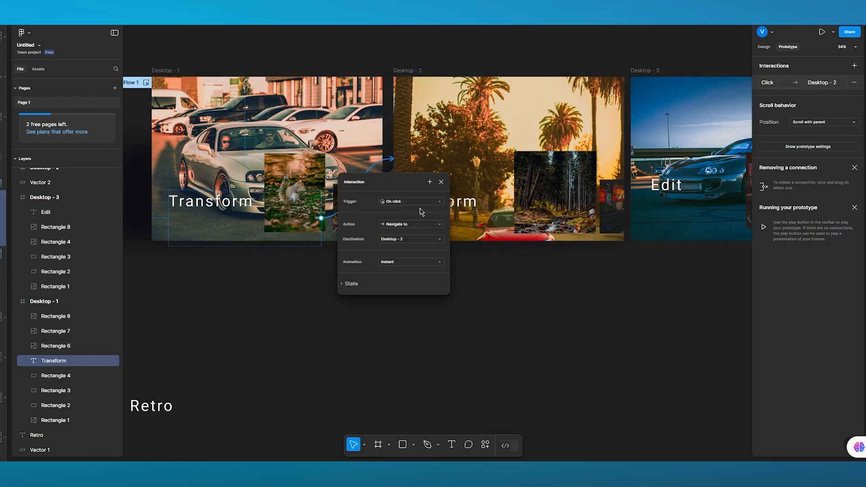
left_click(401, 204)
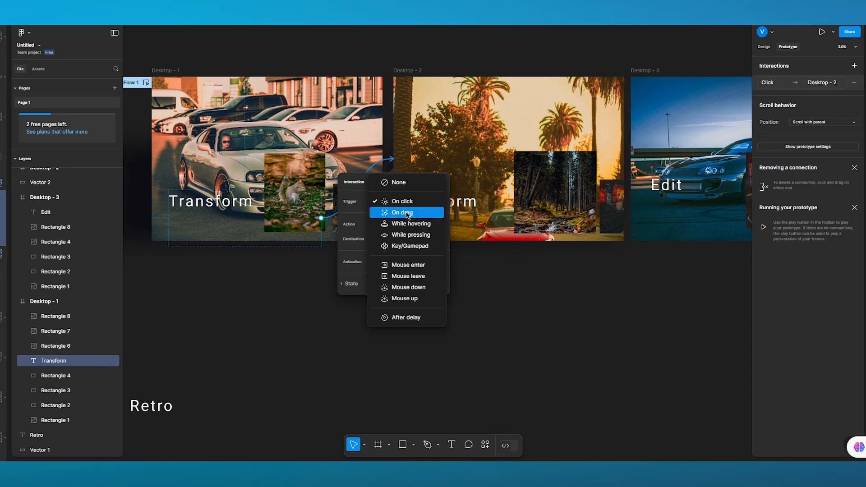
left_click(407, 214)
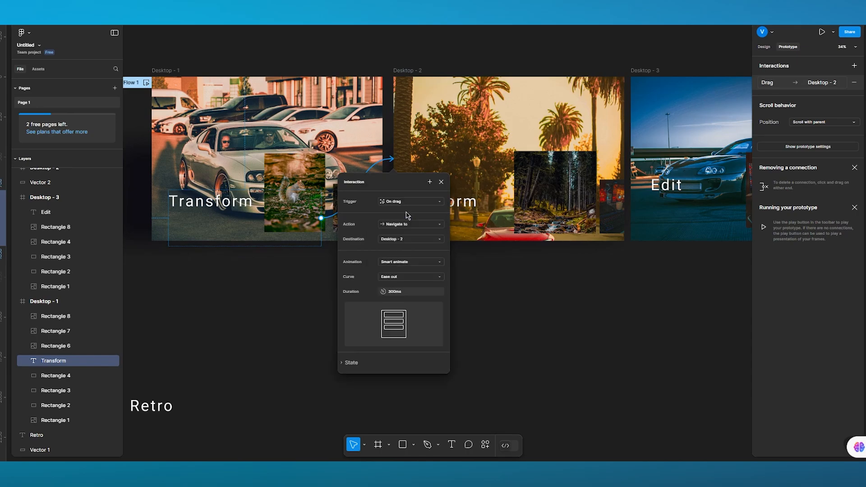
left_click(446, 182)
- Connect the squirrel image in Desktop - 1 to Desktop - 2 with an On drag interaction
left_click(312, 180)
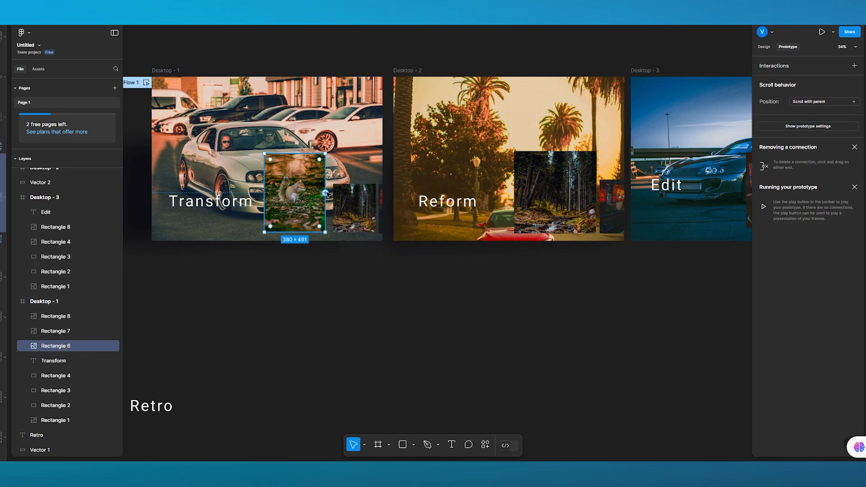
left_click_drag(381, 203, 491, 208)
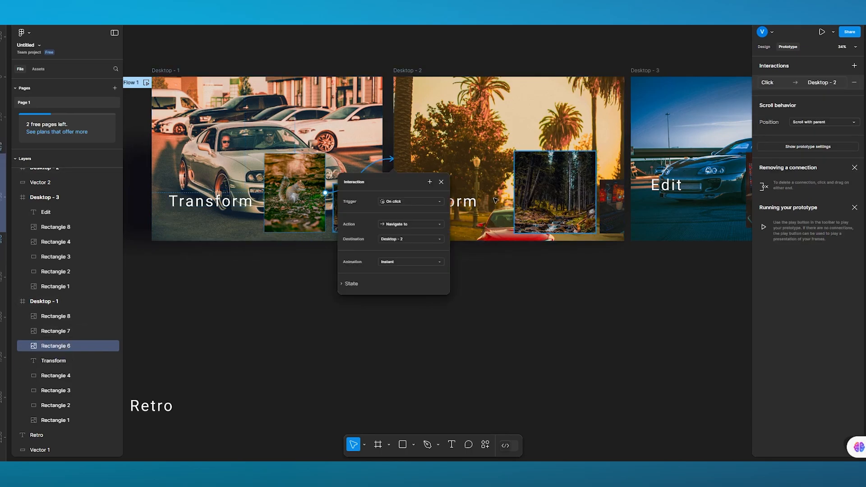
left_click(403, 202)
left_click(398, 212)
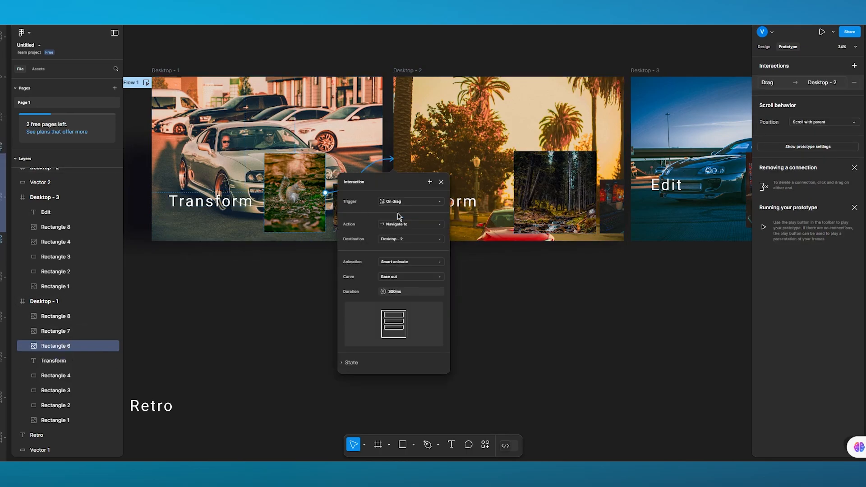
left_click(442, 182)
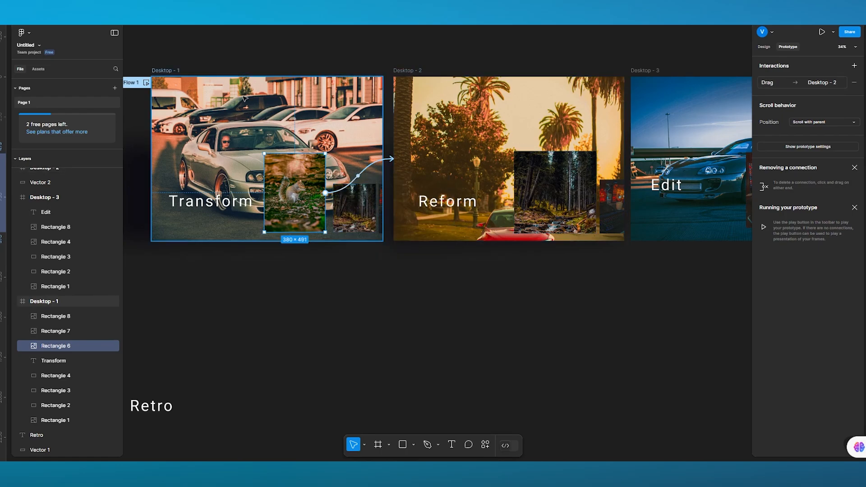
left_click(268, 113)
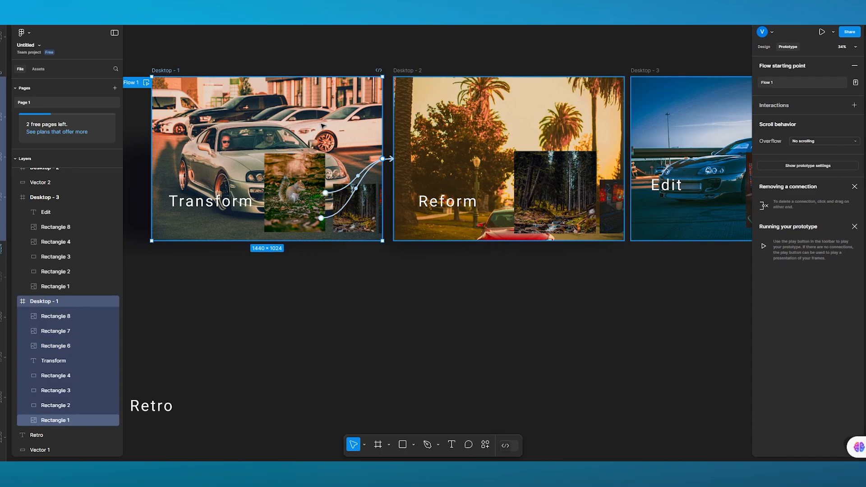
- Connect the large forest image in Desktop - 2 to Desktop - 3 with an On drag interaction
scroll(374, 140, "right", 5)
left_click(349, 195)
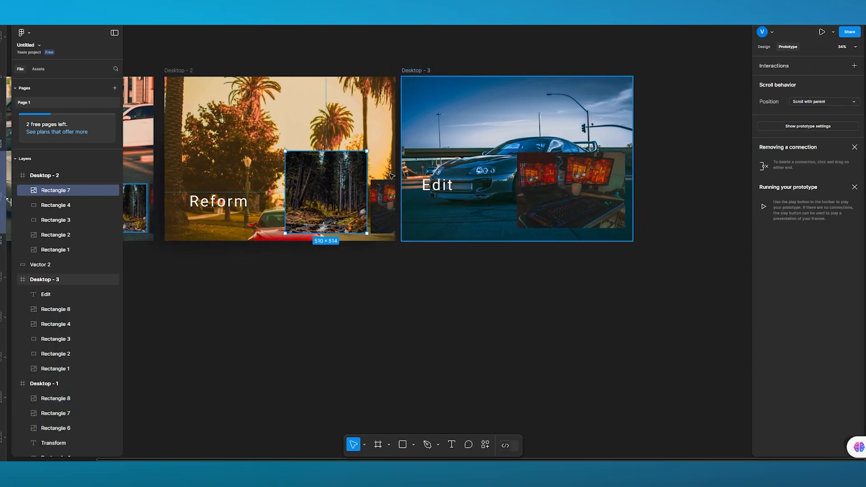
left_click_drag(367, 192, 492, 170)
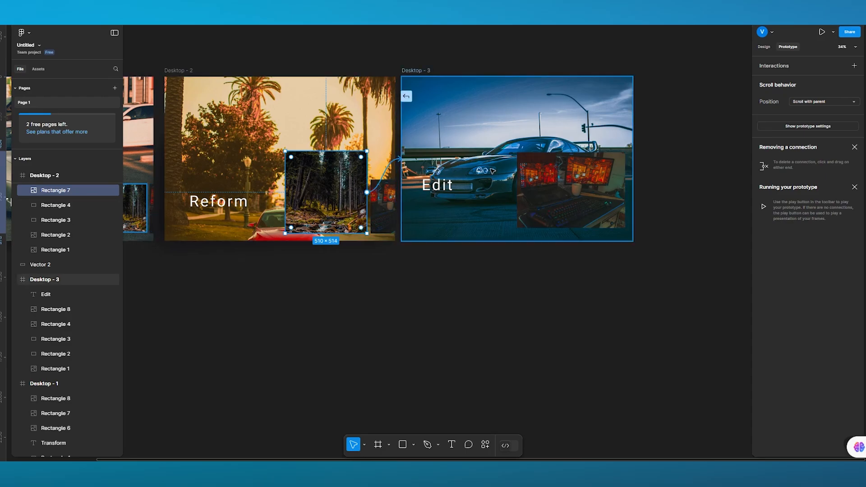
left_click(424, 201)
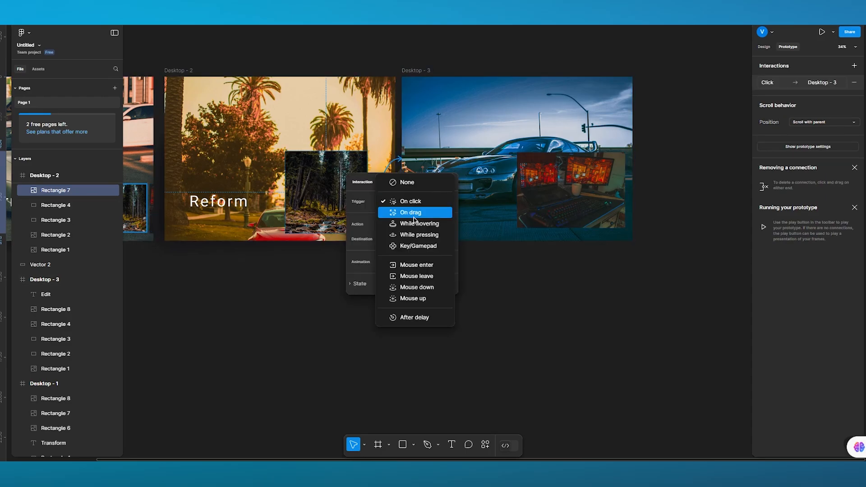
left_click(414, 214)
left_click(493, 284)
- Give the forest image's interaction to Desktop - 3 a custom bezier curve of 1, 0.03, 0, 0.95
scroll(289, 235, "left", 3)
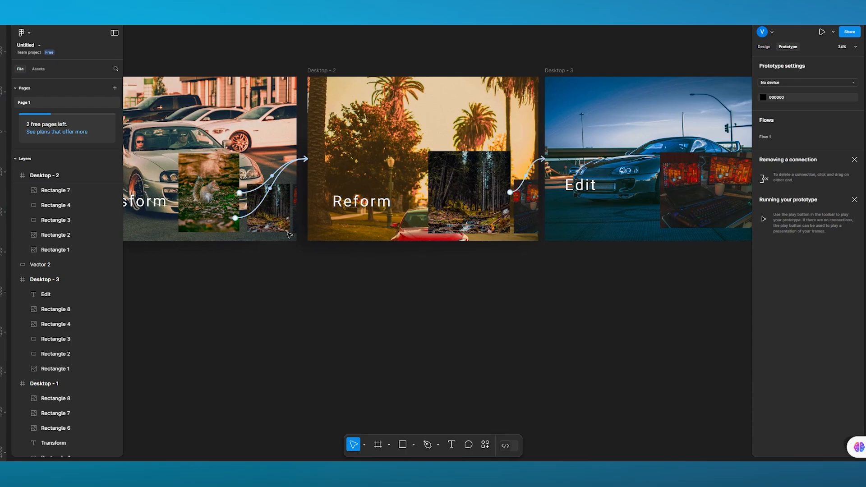
scroll(387, 290, "left", 3)
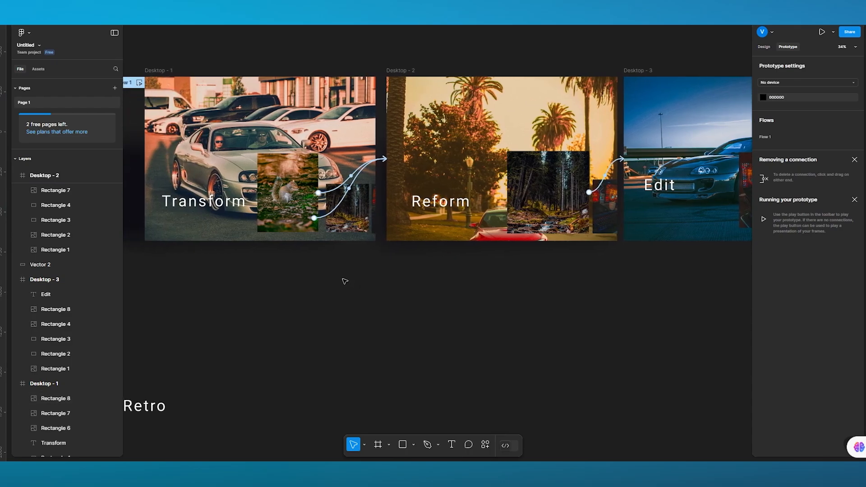
scroll(609, 217, "right", 5)
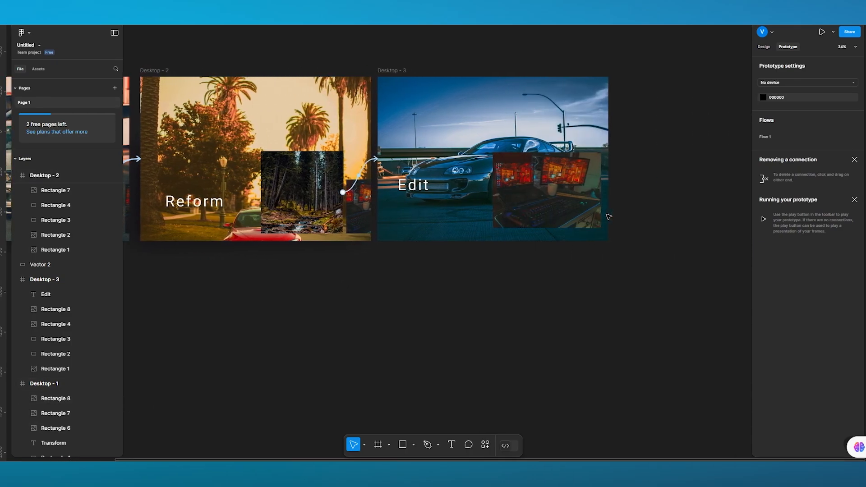
scroll(609, 217, "right", 2)
scroll(519, 194, "left", 5)
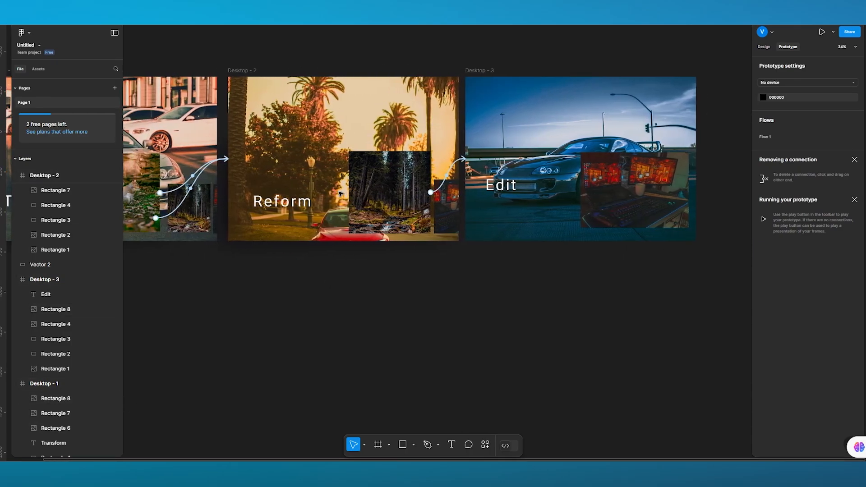
left_click(450, 175)
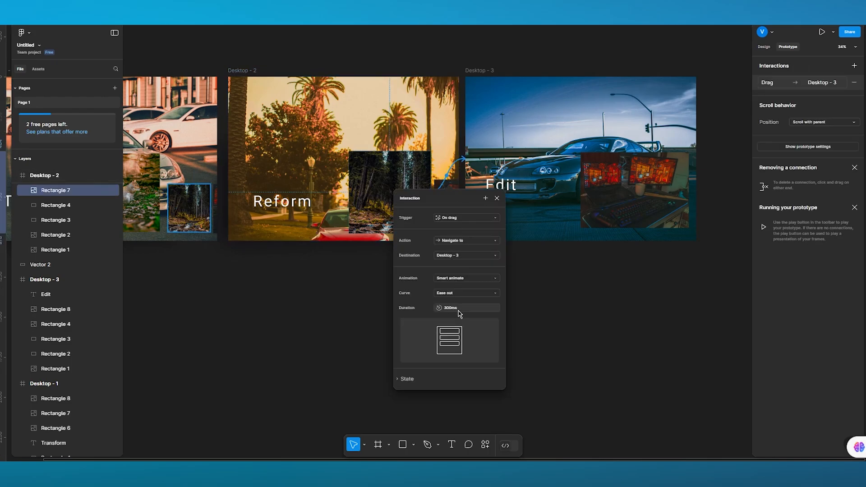
left_click(445, 295)
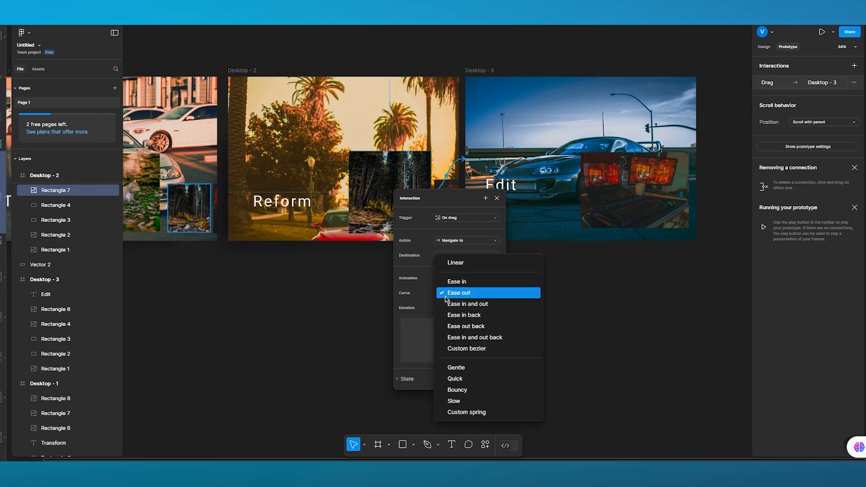
left_click(471, 349)
left_click_drag(454, 290, 426, 291)
left_click_drag(427, 335, 483, 339)
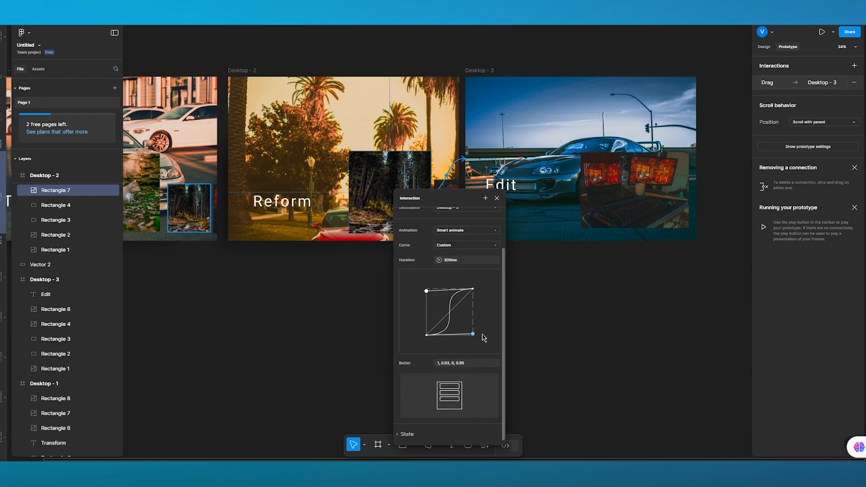
left_click(497, 199)
- Give the squirrel image's interaction to Desktop - 2 a custom bezier curve shaped as a steep S
scroll(364, 258, "left", 3)
left_click(291, 197)
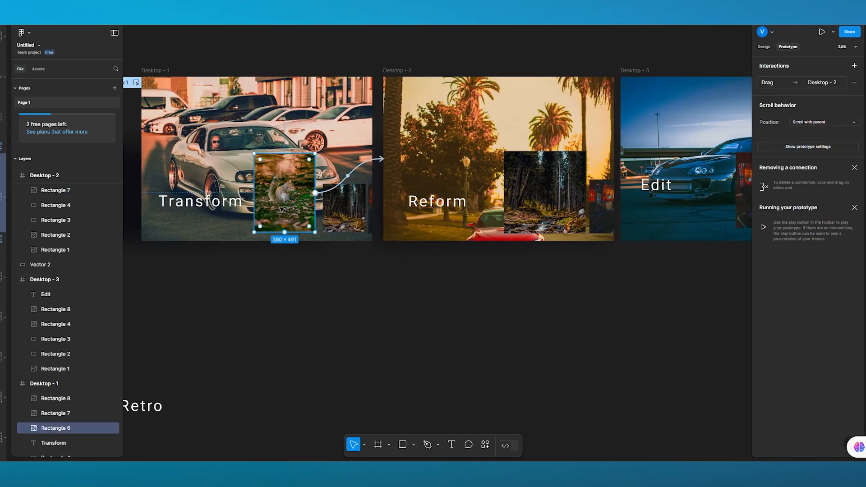
left_click(334, 189)
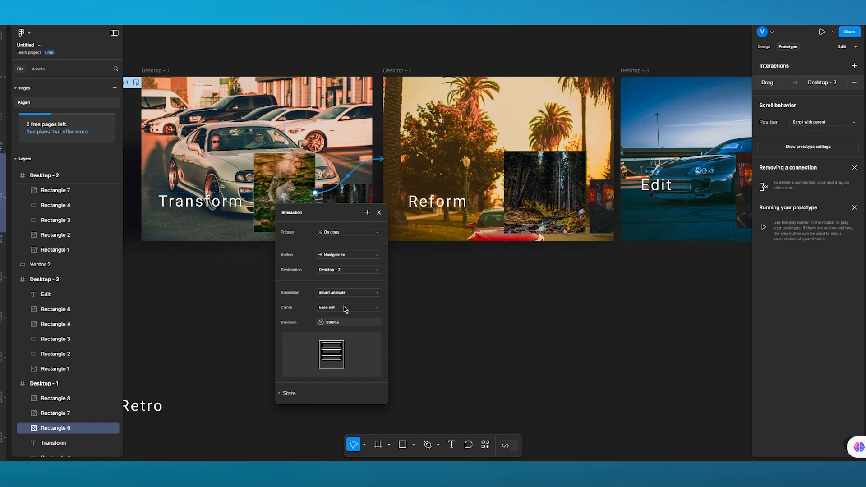
left_click(345, 307)
left_click(344, 363)
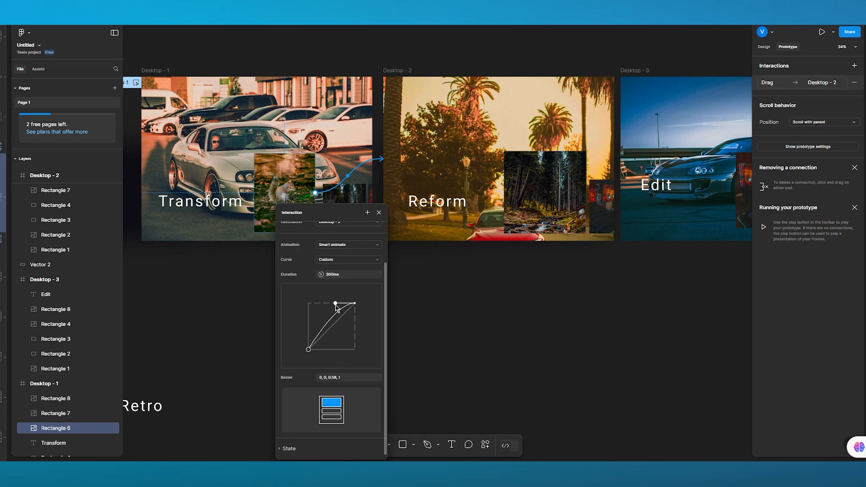
left_click_drag(337, 304, 308, 301)
left_click_drag(309, 350, 408, 350)
left_click(488, 357)
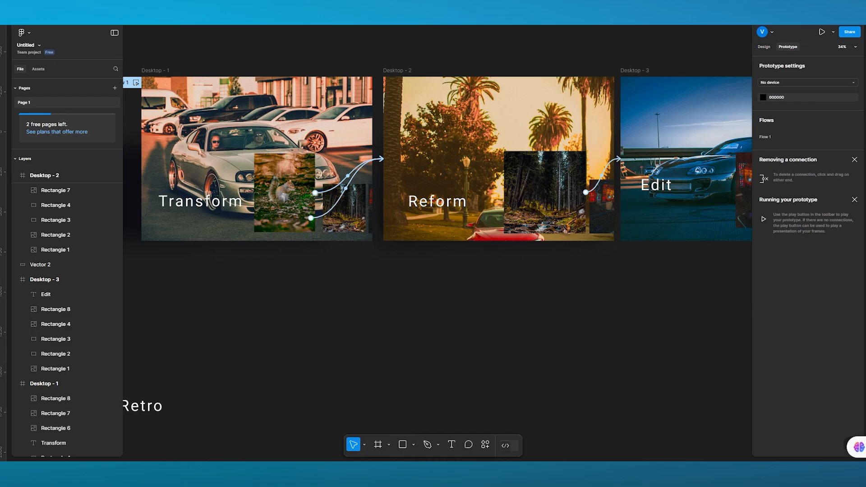
- Preview Flow 1 from Desktop - 1, swipe the squirrel image to reach the Reform slide, and close the preview
scroll(575, 161, "left", 3)
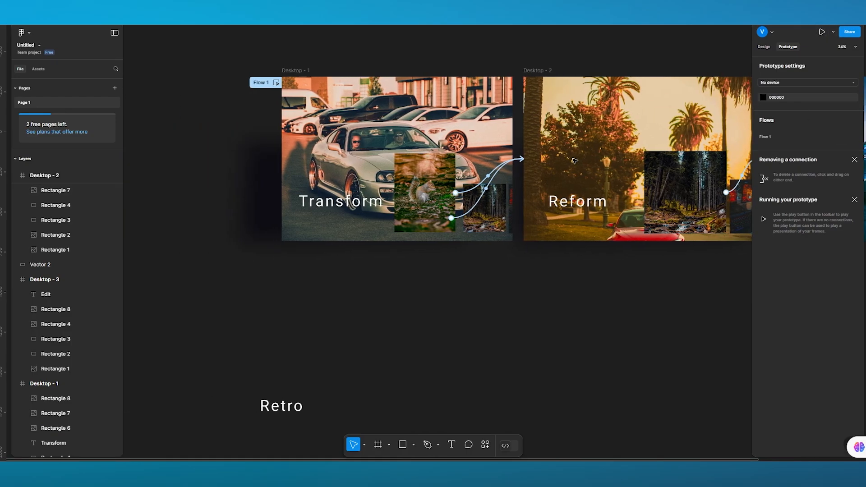
left_click(261, 83)
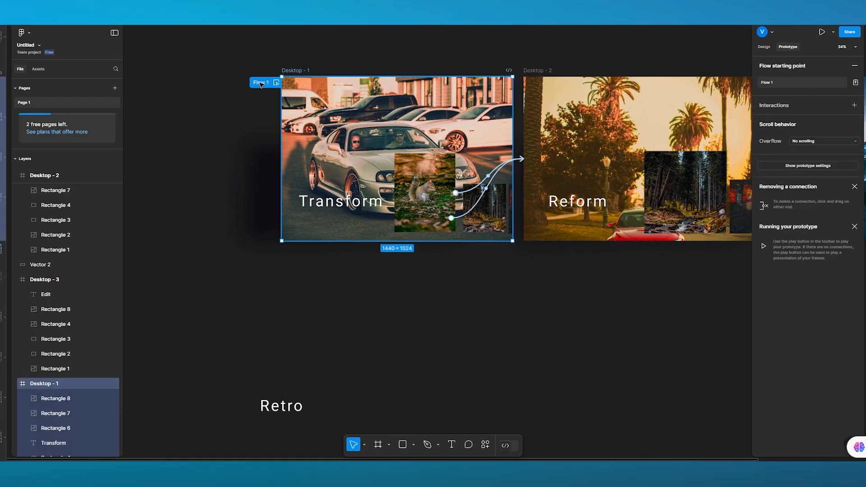
double_click(261, 84)
left_click(282, 45)
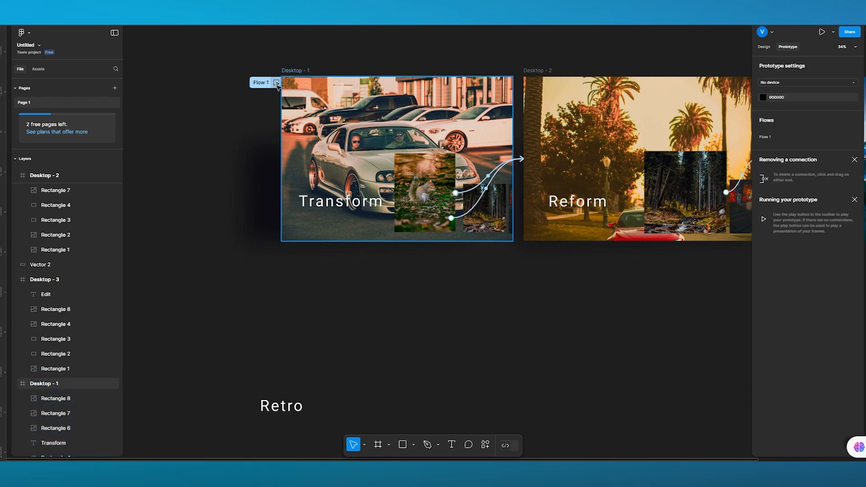
left_click(276, 83)
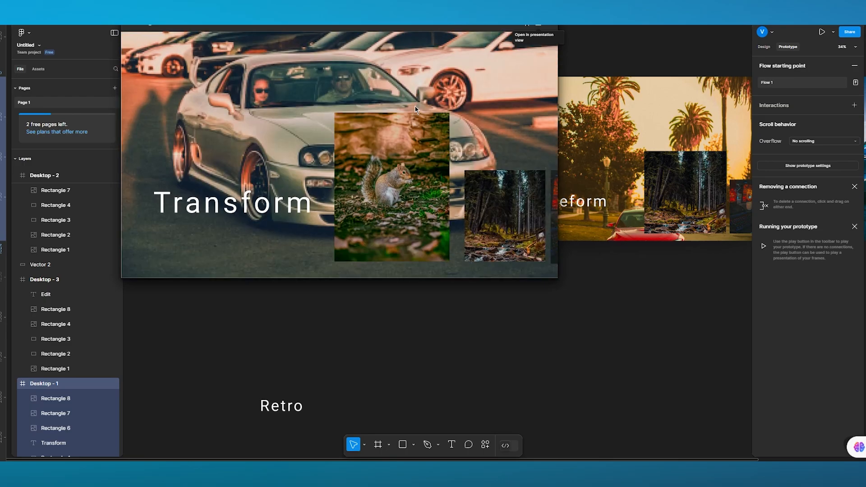
left_click_drag(401, 198, 305, 193)
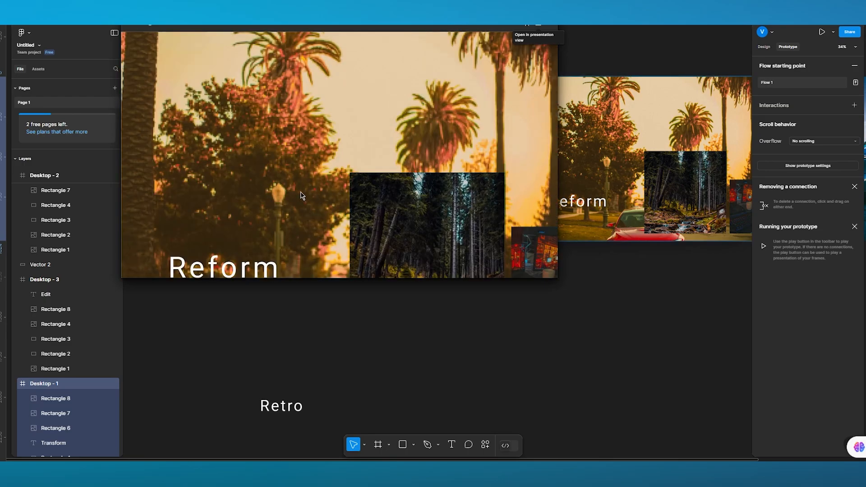
left_click(538, 26)
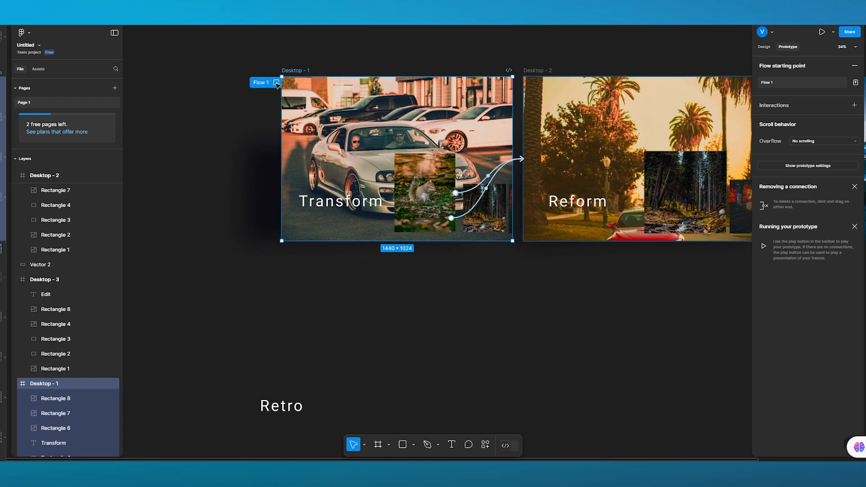
- Preview Flow 1 again, swiping the squirrel and forest images to go from Transform through Reform to Edit, and close the preview
left_click(276, 82)
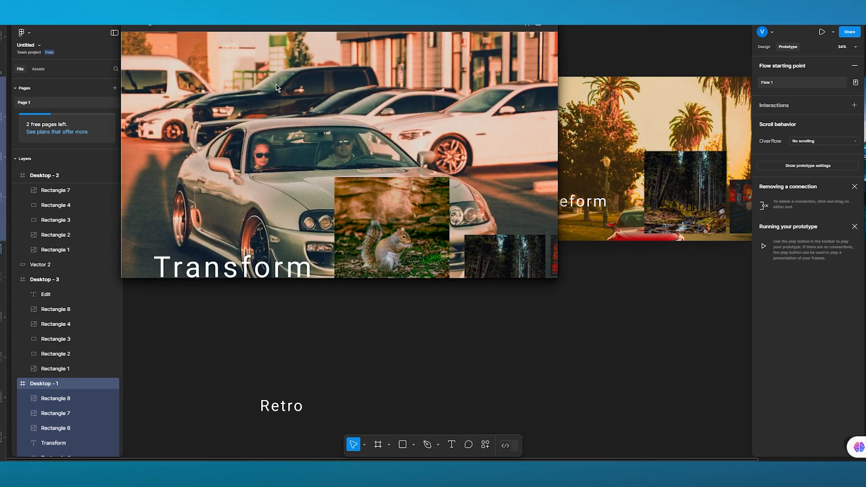
scroll(290, 143, "down", 1)
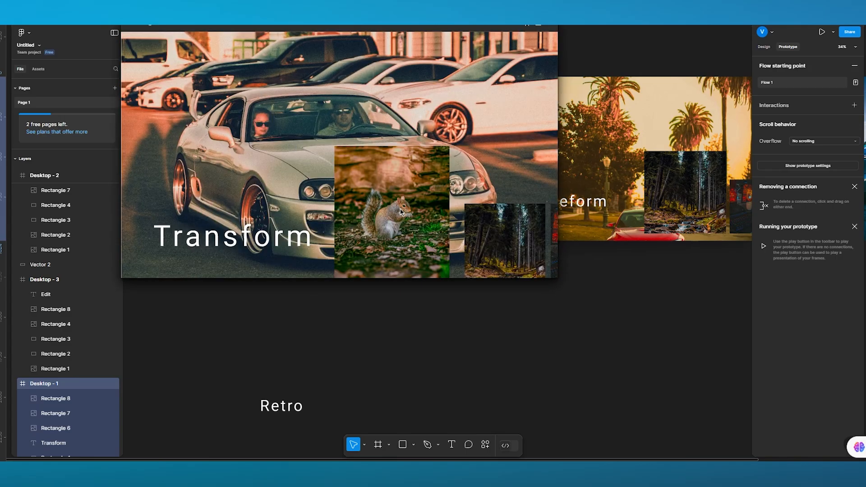
scroll(397, 207, "down", 1)
left_click_drag(397, 207, 292, 197)
scroll(292, 197, "down", 1)
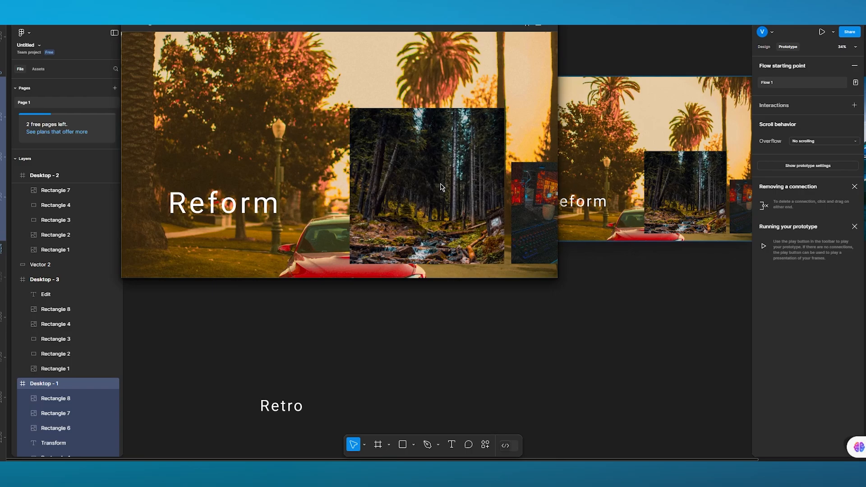
left_click_drag(463, 197, 320, 185)
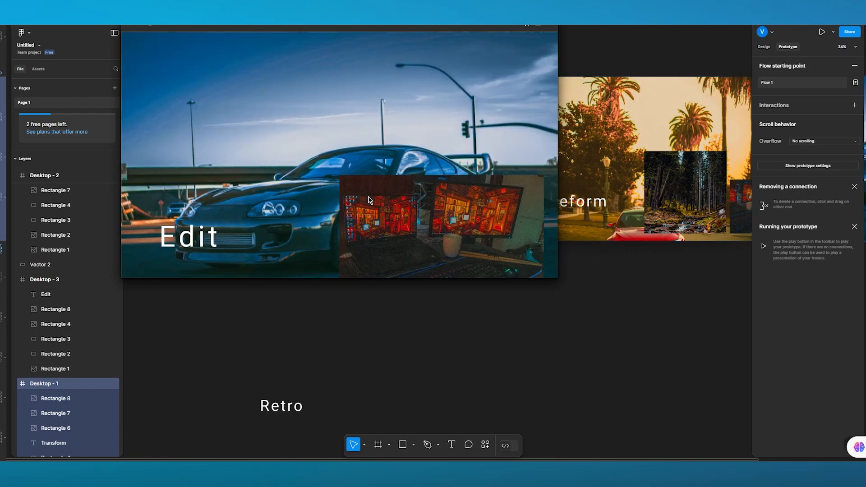
scroll(370, 200, "down", 1)
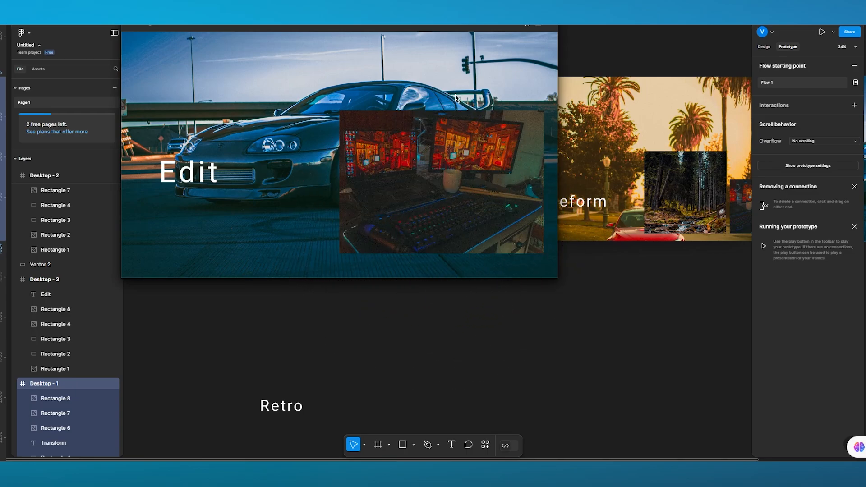
left_click(550, 26)
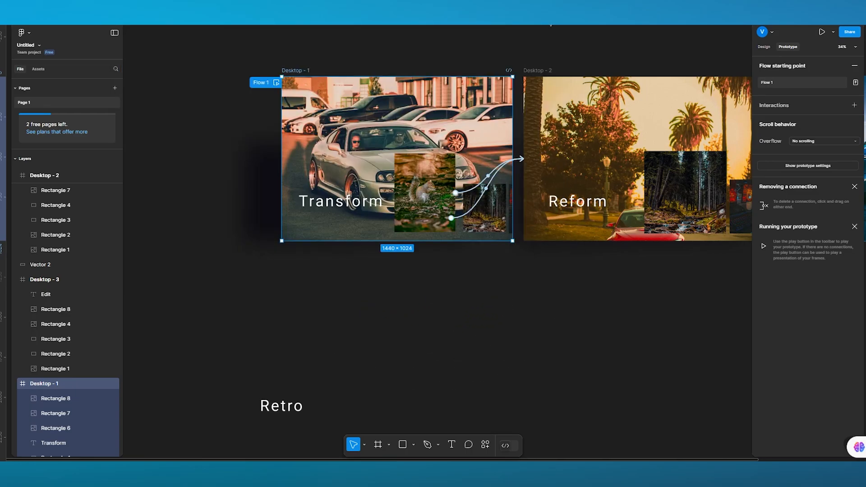